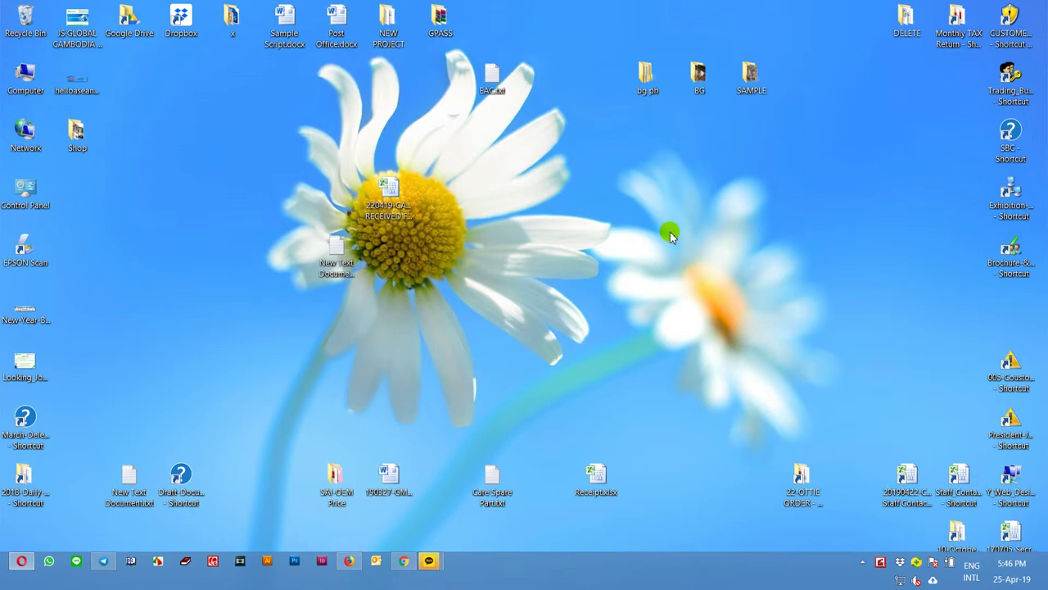
# Open the Computer window, restore it down and move it aside to uncover the desktop icons.
pyautogui.doubleClick(26, 82)
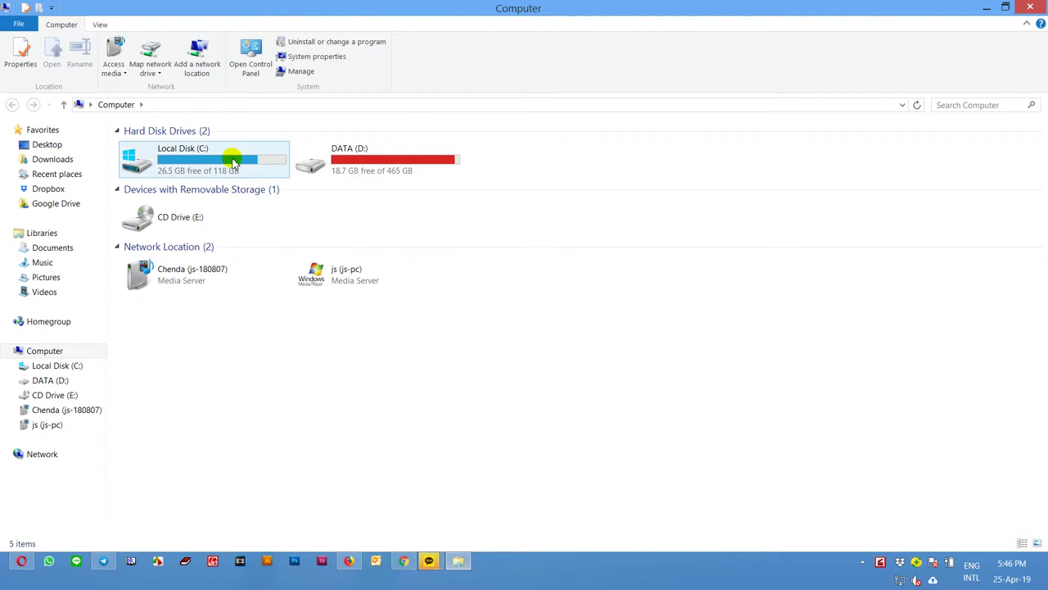
pyautogui.click(1006, 8)
pyautogui.moveTo(550, 20); pyautogui.dragTo(731, 19)
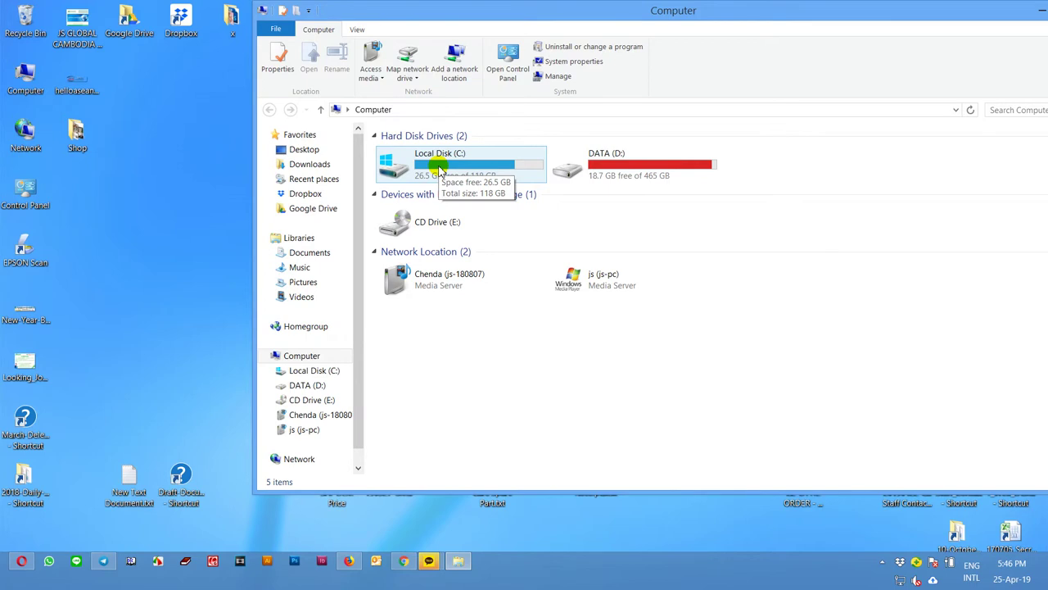
# Delete the Shop folder from the desktop.
pyautogui.click(78, 143)
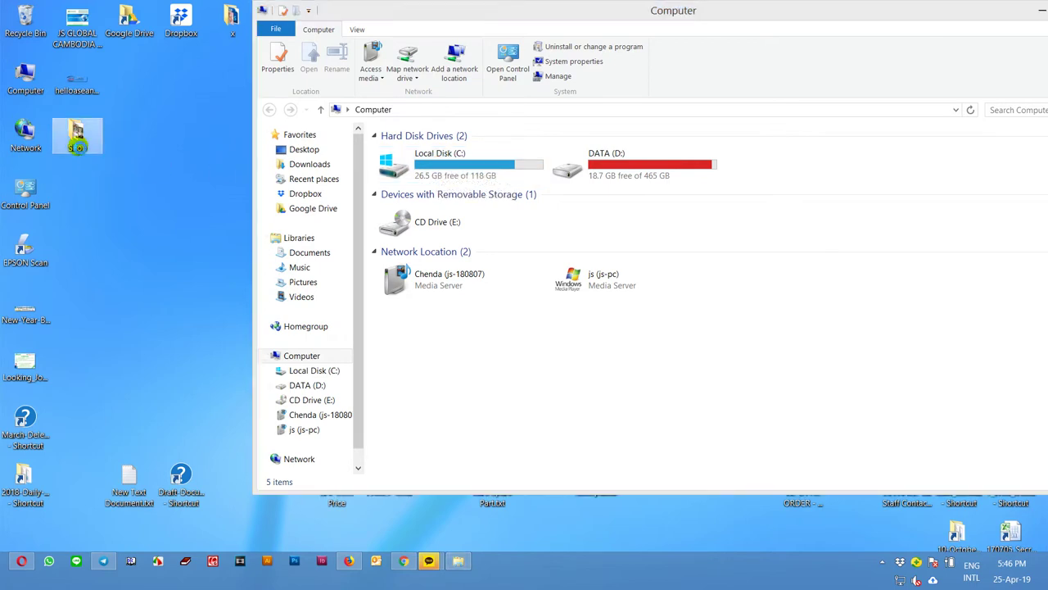
pyautogui.rightClick(78, 147)
pyautogui.click(86, 514)
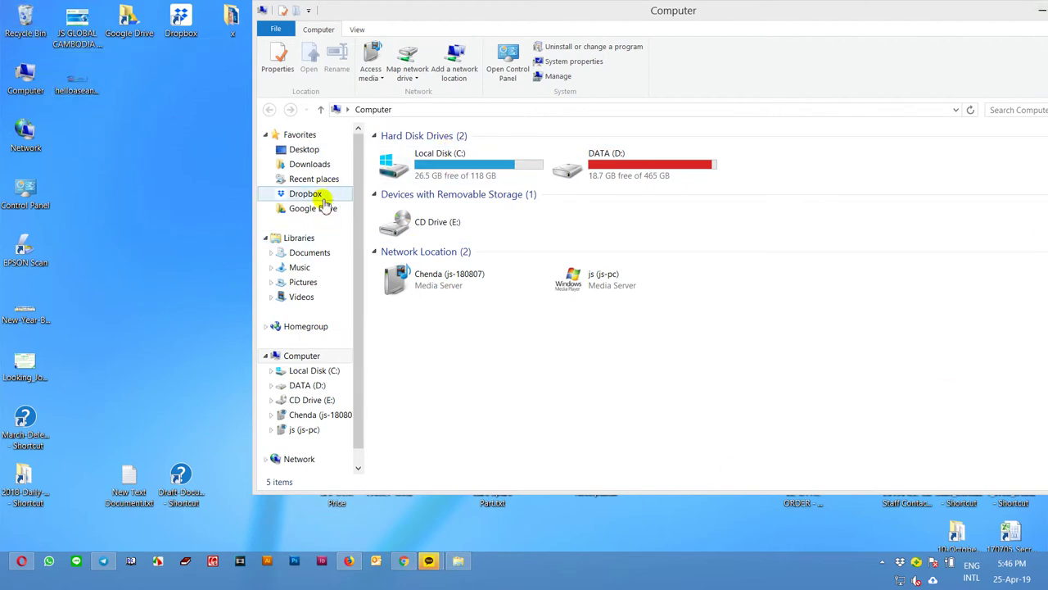
# Look through the Documents library and its Camtasia Studio folder, and return to the Computer view.
pyautogui.click(311, 253)
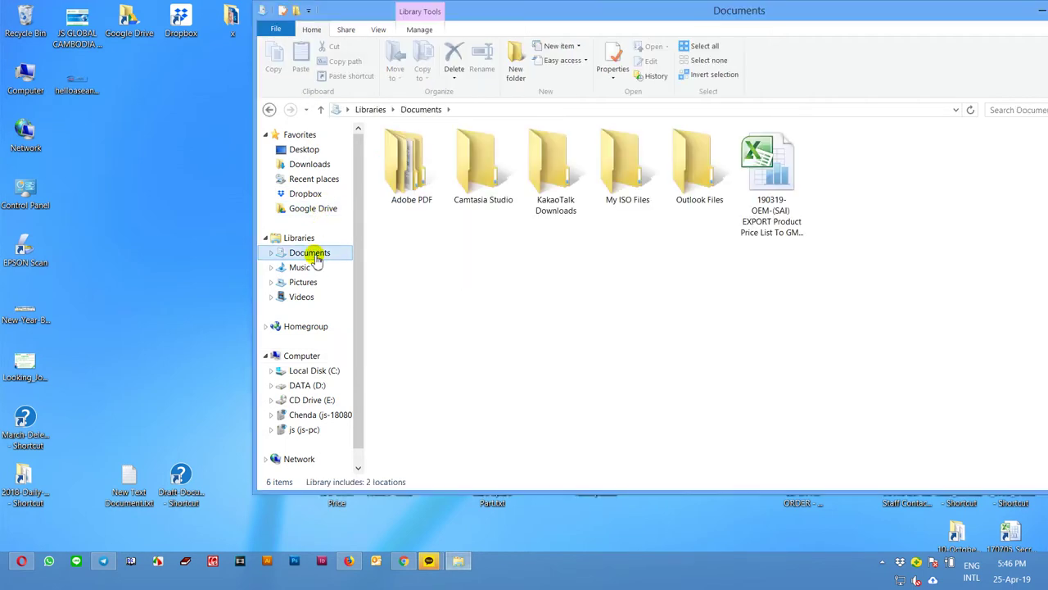
pyautogui.doubleClick(515, 175)
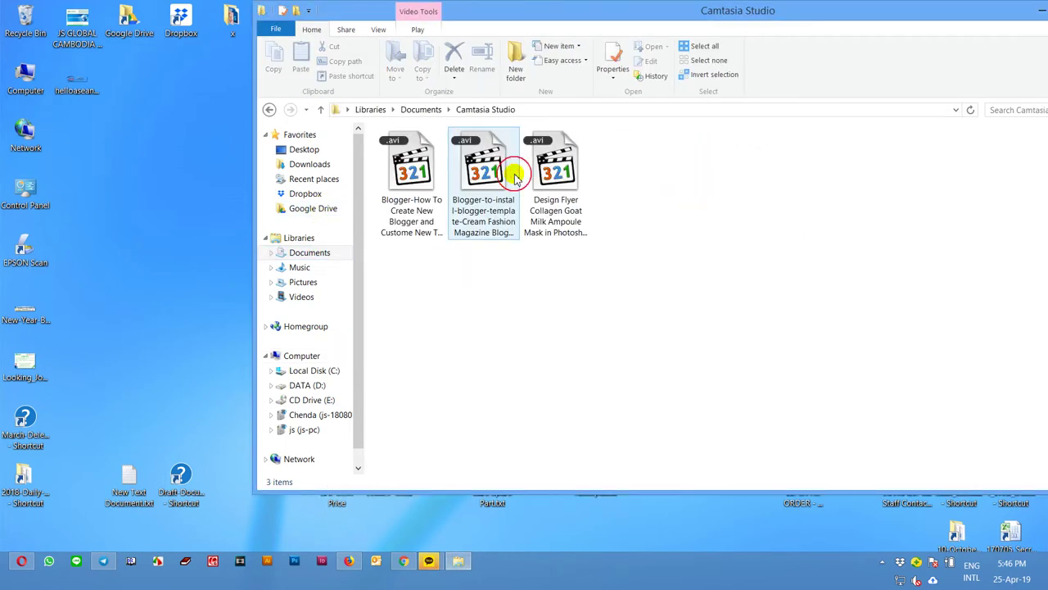
pyautogui.click(269, 109)
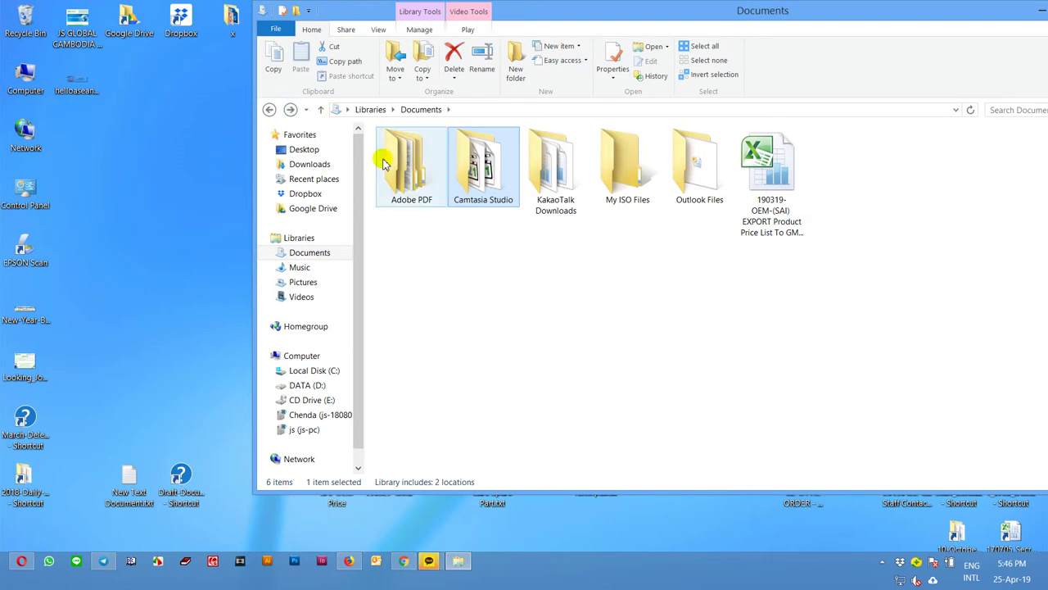
pyautogui.click(282, 355)
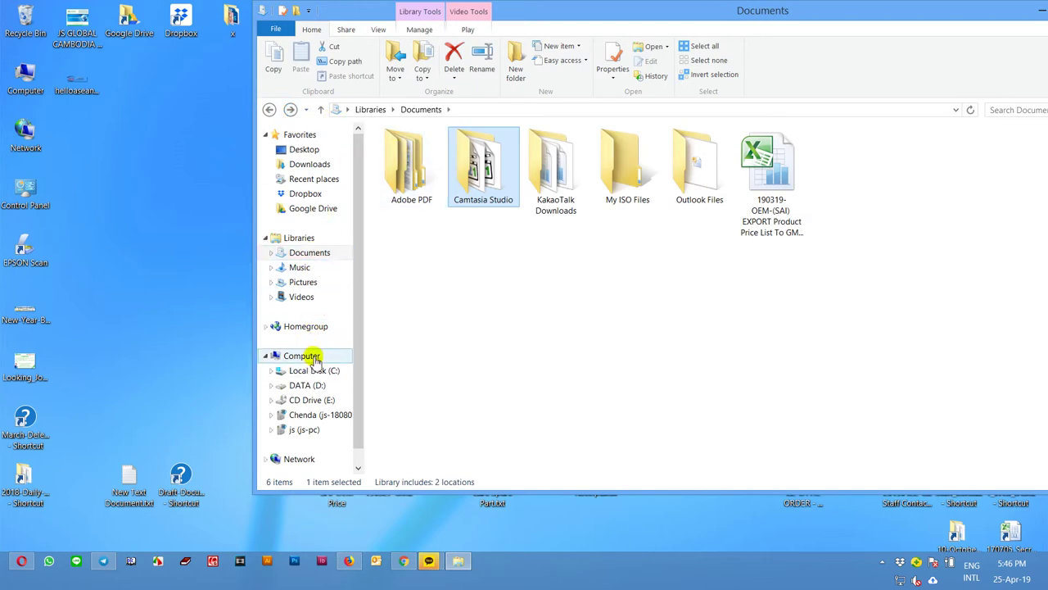
# Empty the Recycle Bin permanently and refresh the Computer view.
pyautogui.rightClick(25, 25)
pyautogui.click(47, 57)
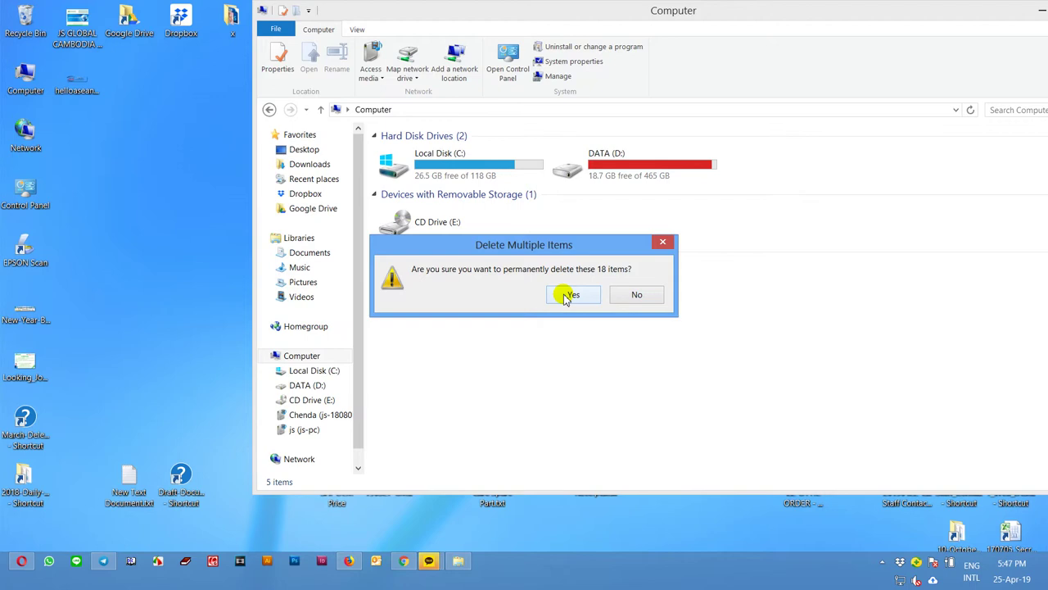
pyautogui.click(571, 295)
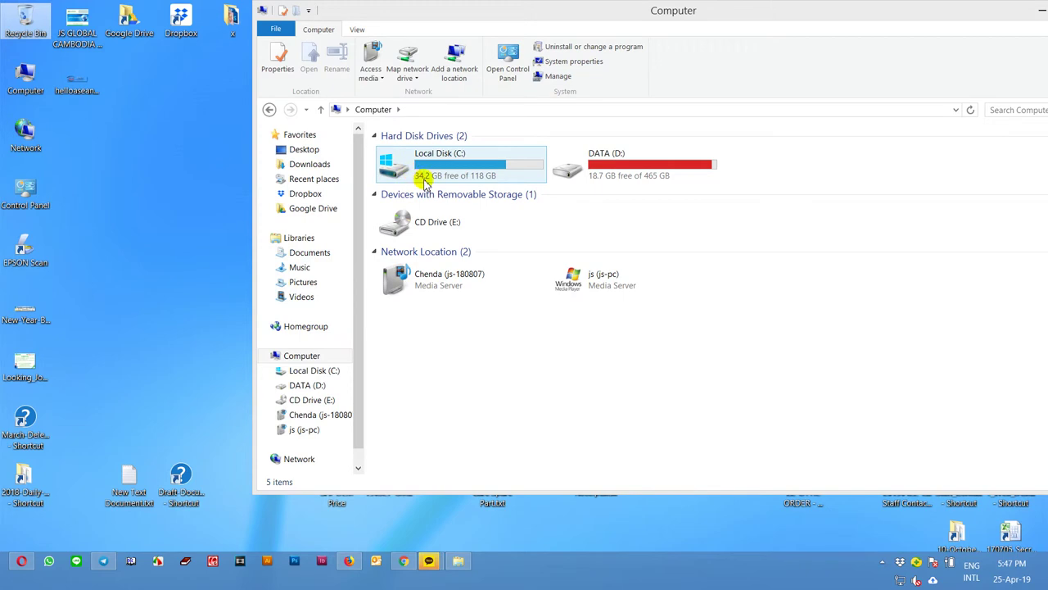
pyautogui.rightClick(543, 356)
pyautogui.click(590, 401)
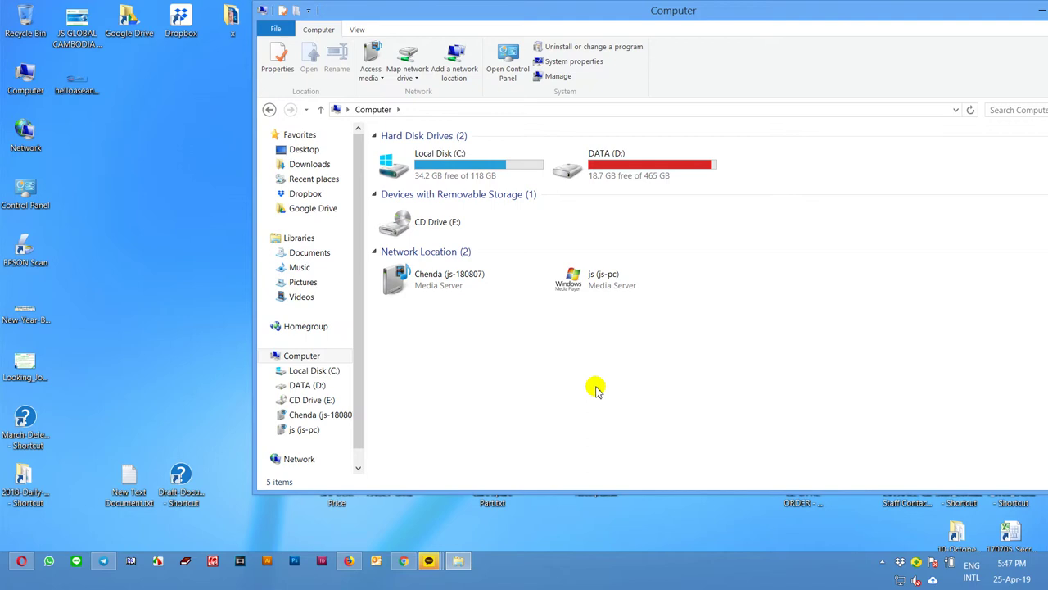
# Open the user's temporary files folder by running %temp%.
pyautogui.press('super+r')
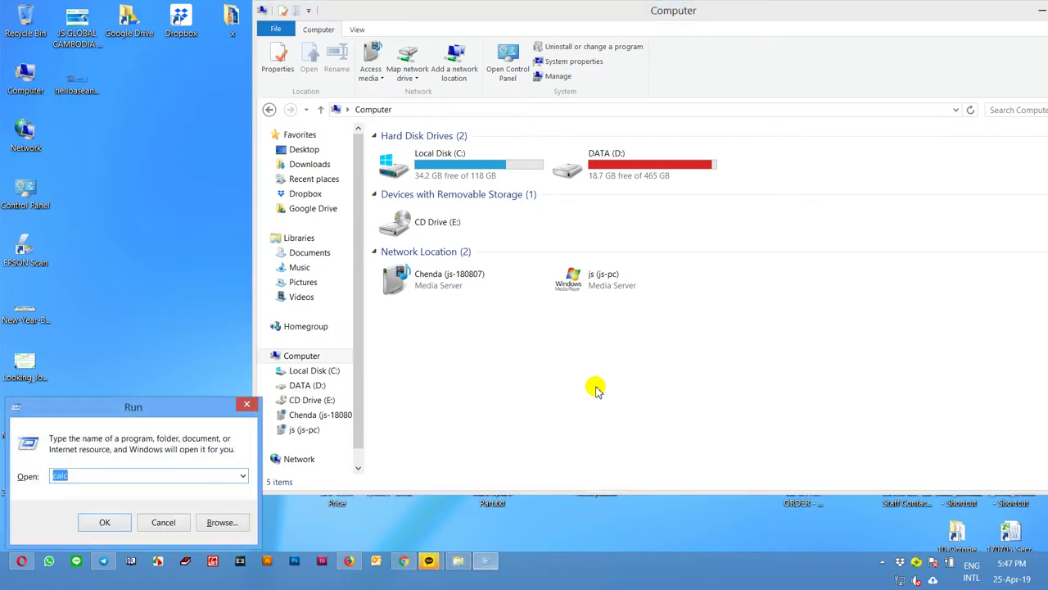
pyautogui.write('%')
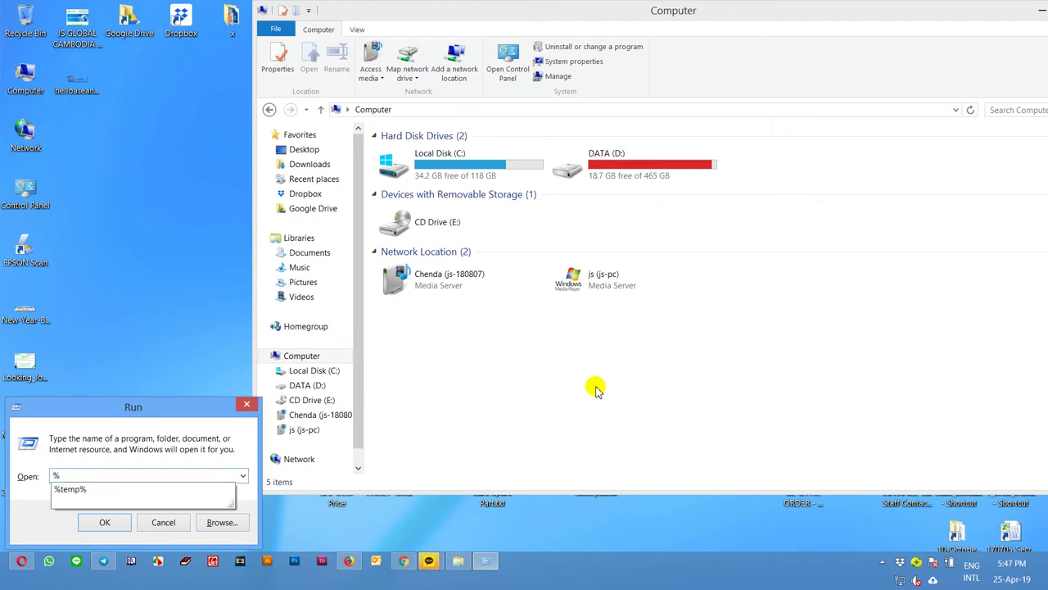
pyautogui.press('Down')
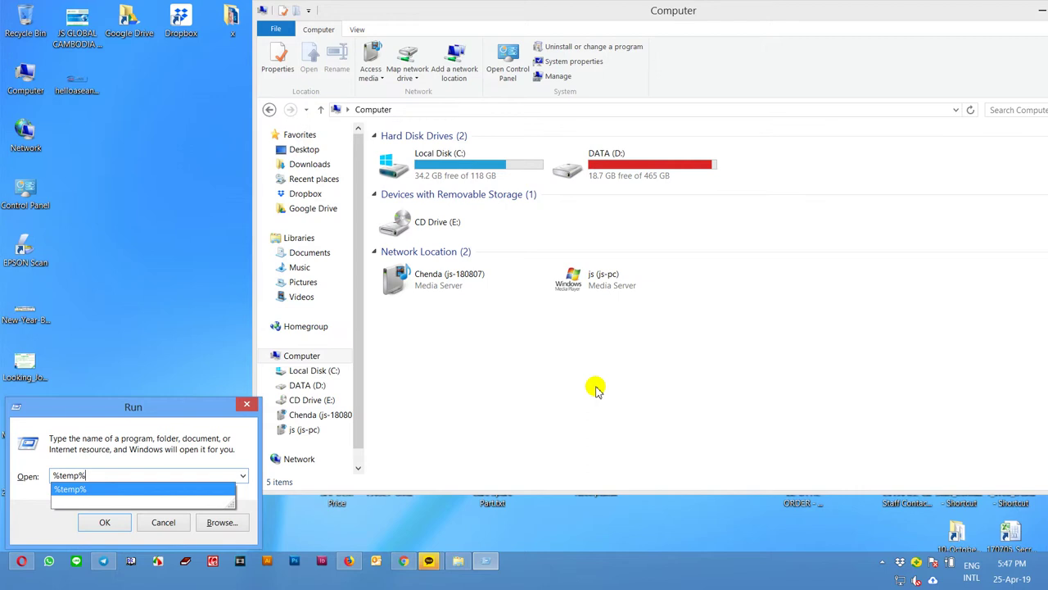
pyautogui.moveTo(82, 472); pyautogui.dragTo(19, 480)
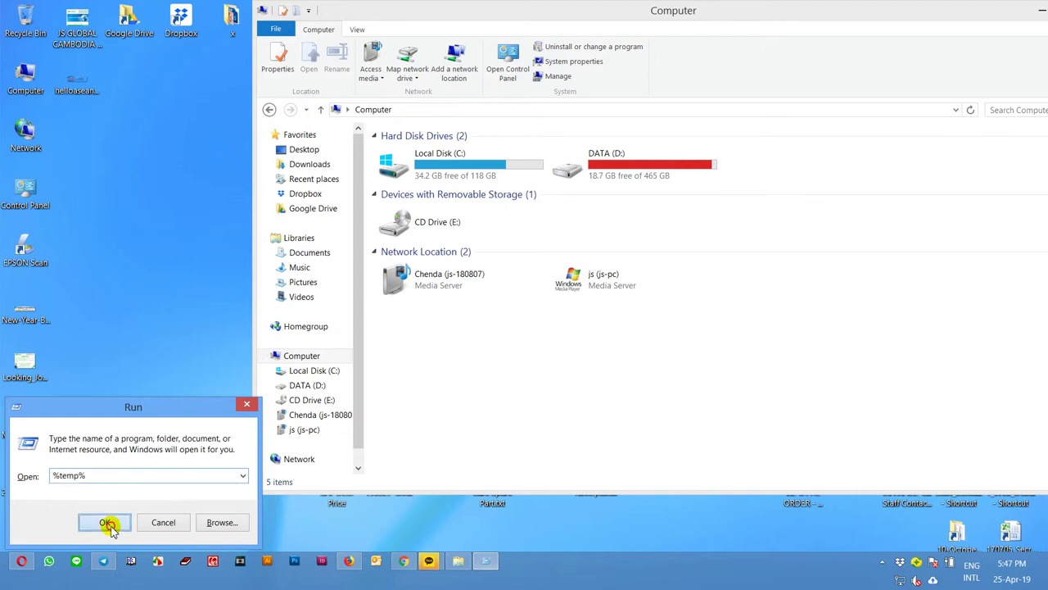
pyautogui.click(107, 524)
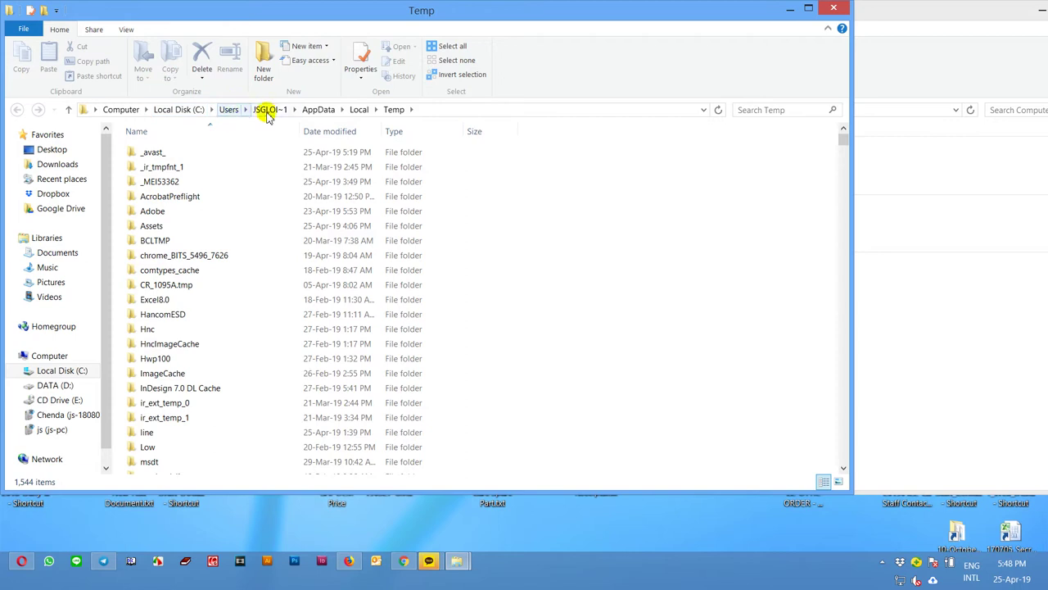
# Show the Temp folder's properties to check its size, and move the dialog off the file list.
pyautogui.rightClick(546, 244)
pyautogui.click(598, 405)
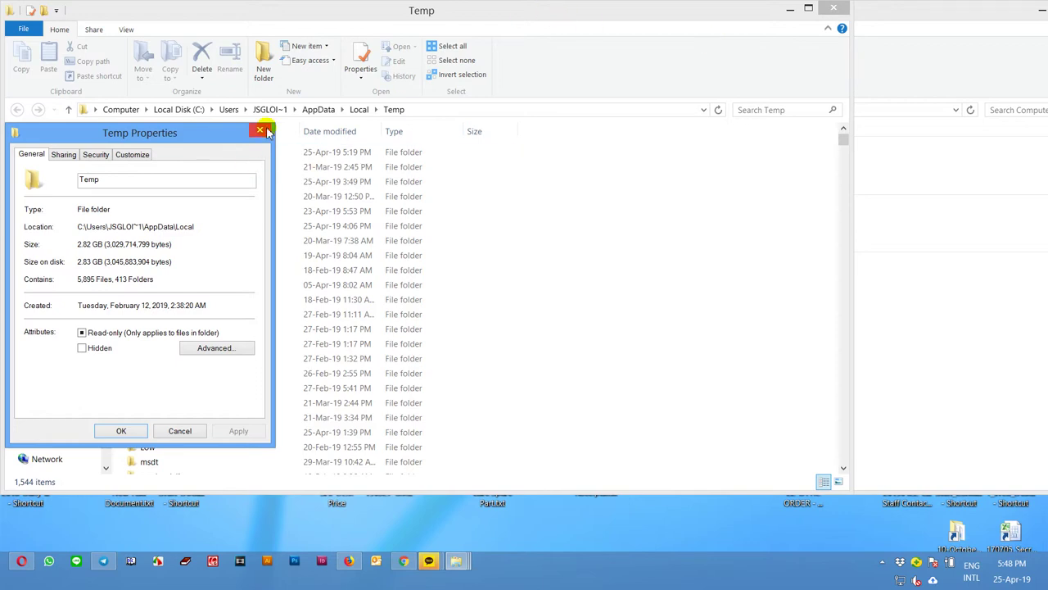
pyautogui.moveTo(187, 135); pyautogui.dragTo(656, 135)
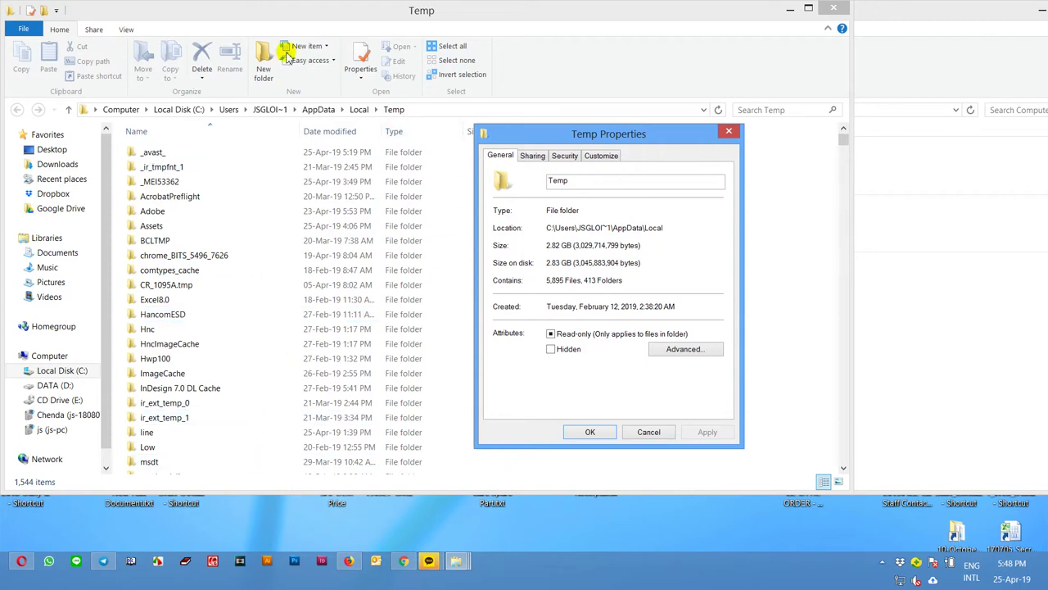
# Arrange the Temp window, the Computer window and the Temp Properties dialog so that all three are visible together.
pyautogui.moveTo(230, 7); pyautogui.dragTo(773, 84)
pyautogui.moveTo(571, 18); pyautogui.dragTo(327, 13)
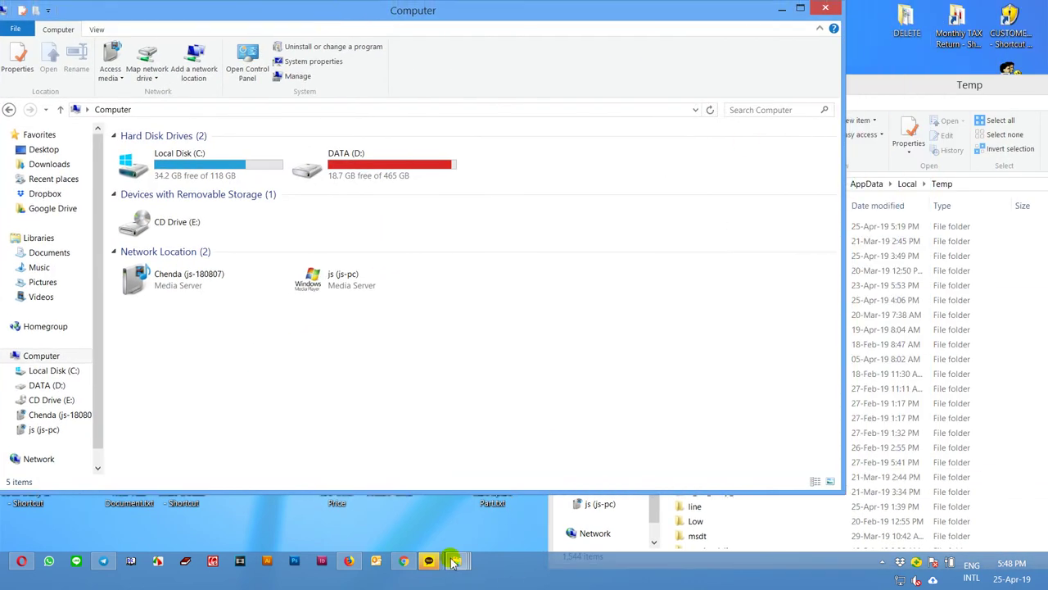
pyautogui.moveTo(457, 561)
pyautogui.click(631, 492)
pyautogui.moveTo(682, 143); pyautogui.dragTo(485, 234)
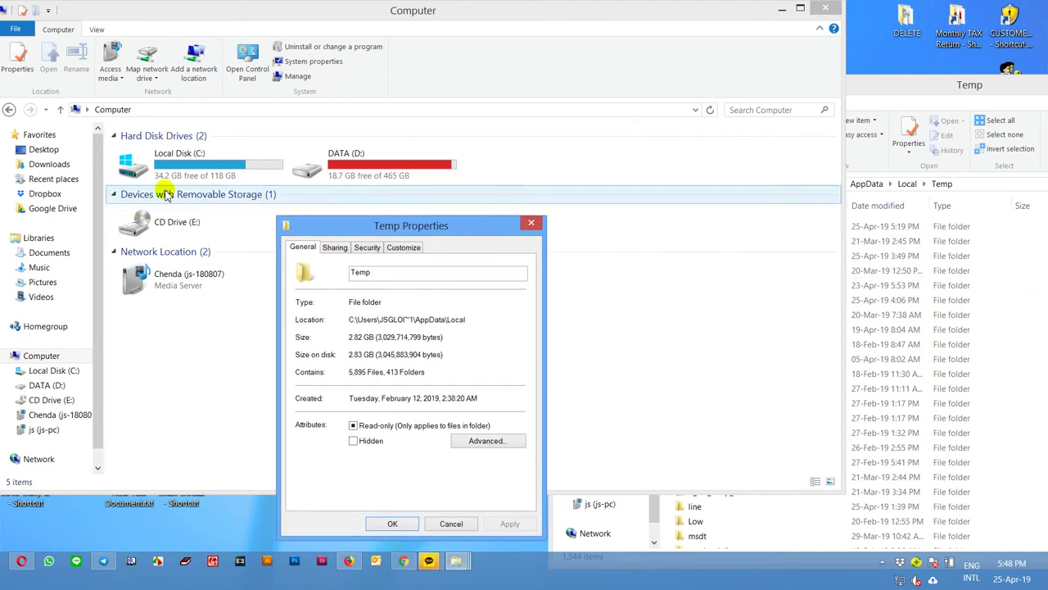
# Delete all the contents of the Temp folder, skipping the files that are in use.
pyautogui.click(1015, 330)
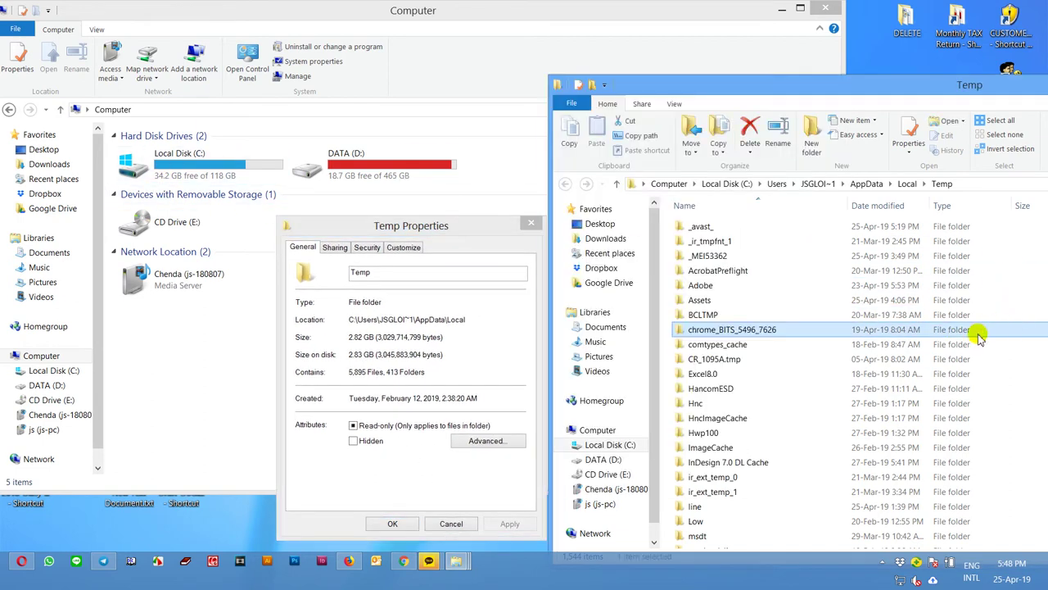
pyautogui.hotkey('ctrl', 'a')
pyautogui.rightClick(728, 286)
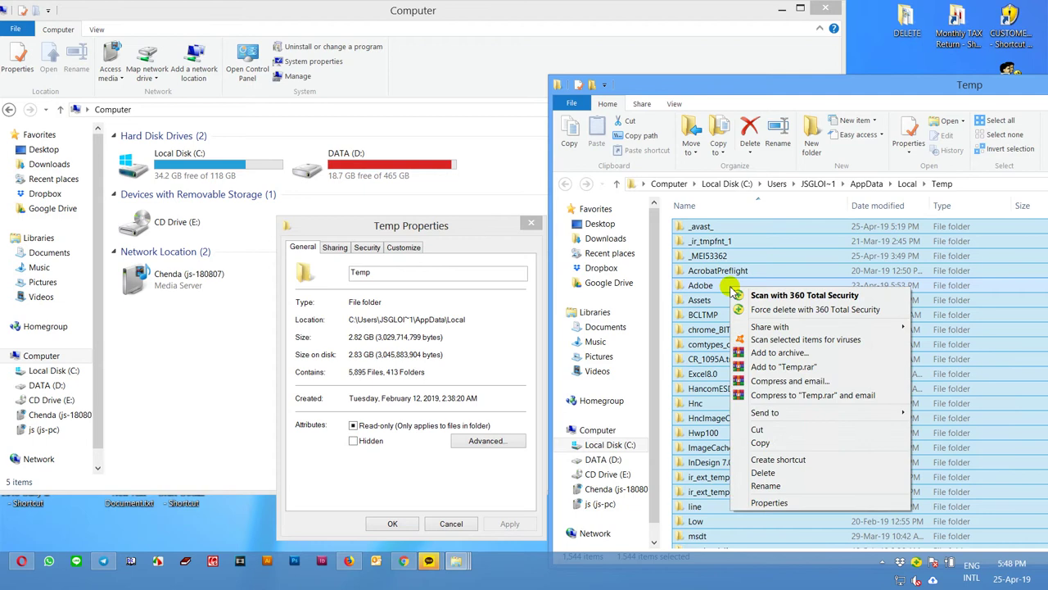
pyautogui.click(778, 474)
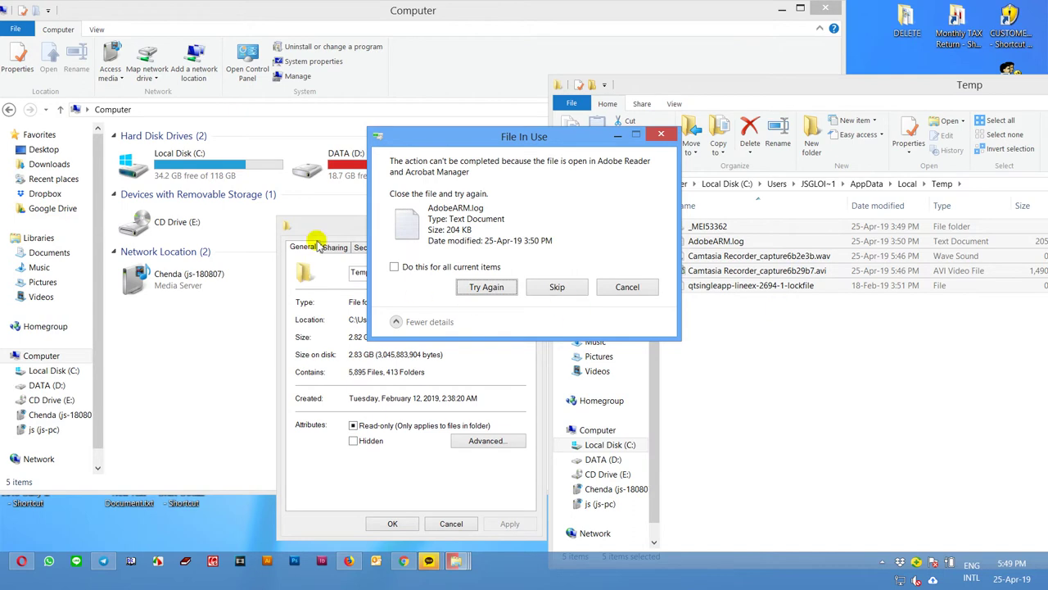
pyautogui.click(564, 287)
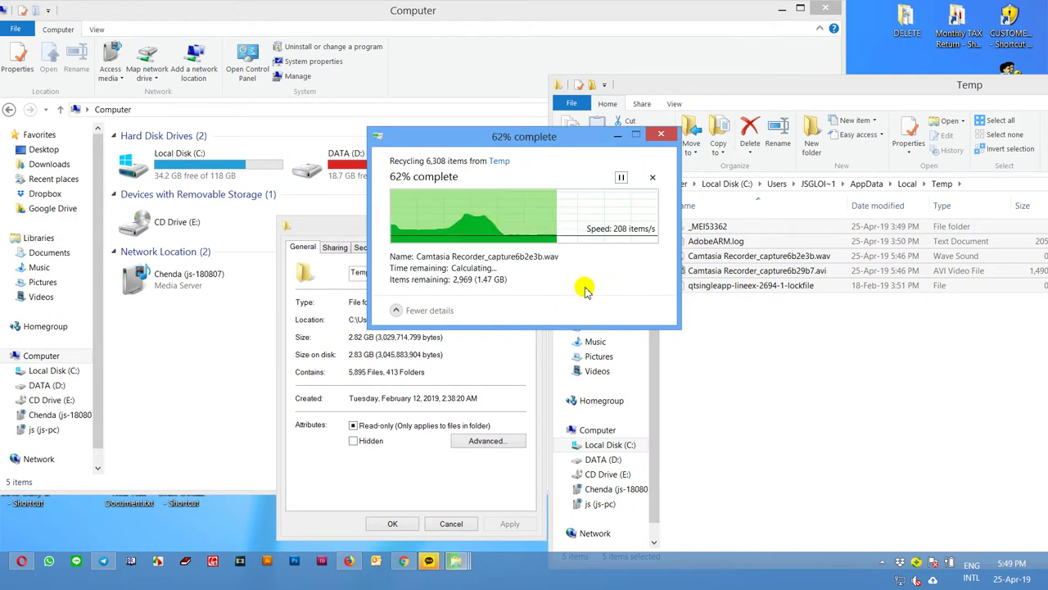
pyautogui.click(573, 281)
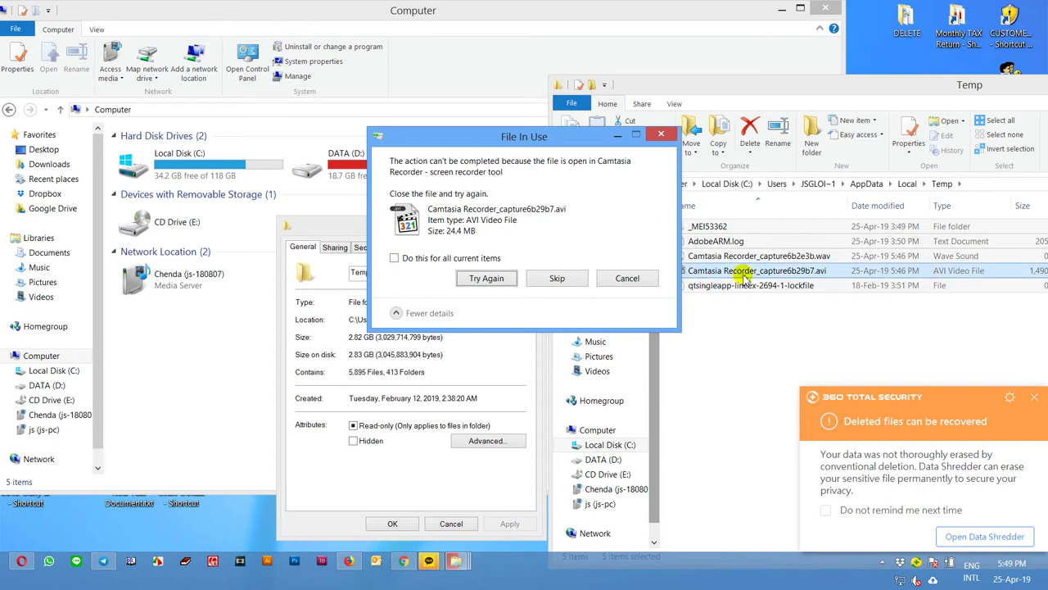
pyautogui.click(574, 279)
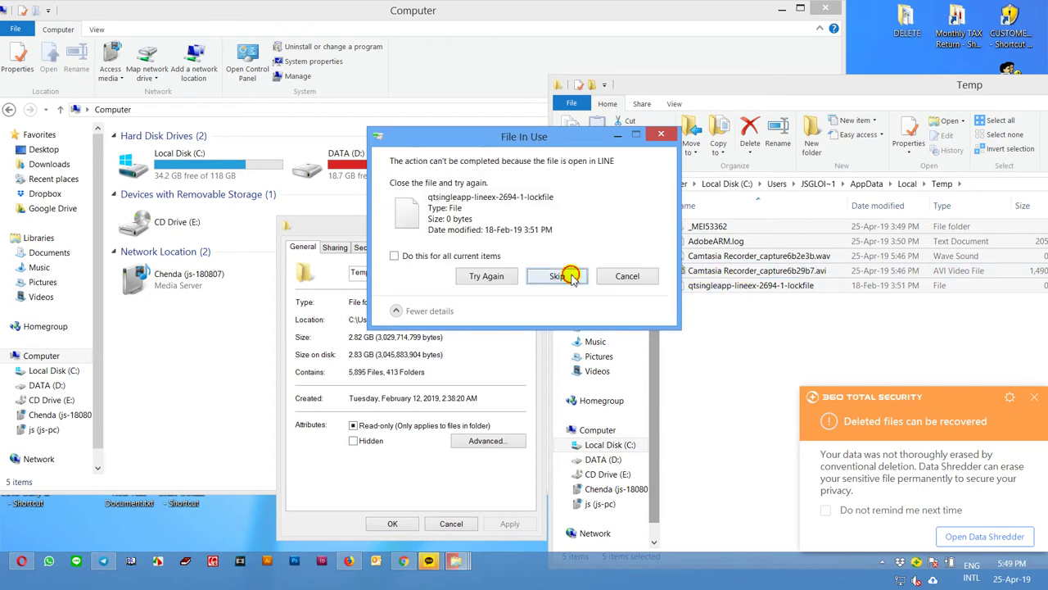
pyautogui.click(573, 277)
pyautogui.click(642, 280)
# Refresh the Temp folder and try to bring up its updated properties while the earlier Properties dialog is still open.
pyautogui.rightClick(720, 348)
pyautogui.click(768, 394)
pyautogui.rightClick(726, 336)
pyautogui.click(765, 493)
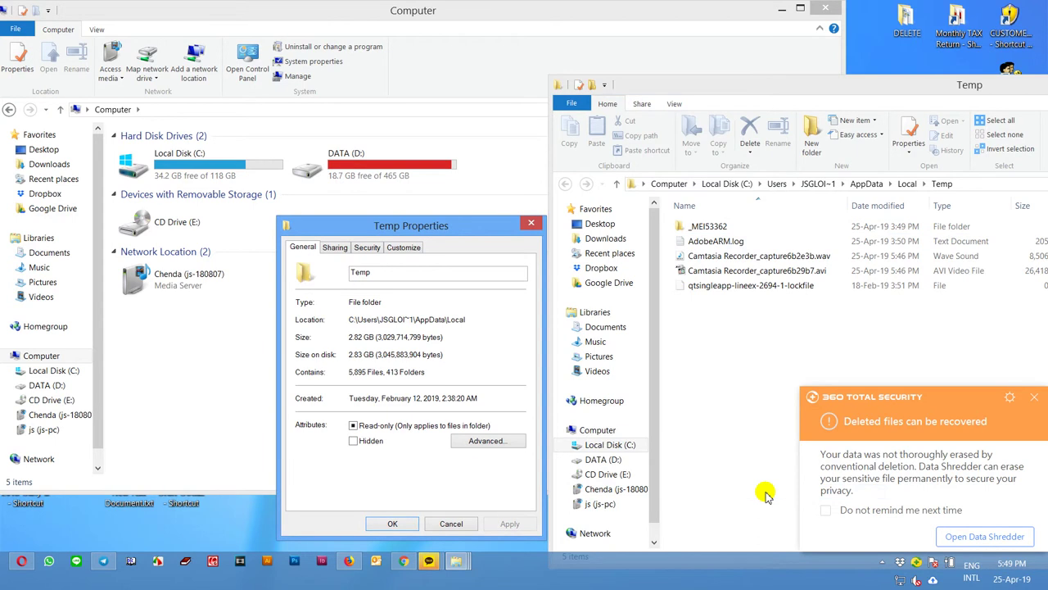
pyautogui.rightClick(800, 341)
pyautogui.click(832, 497)
pyautogui.moveTo(453, 228); pyautogui.dragTo(503, 211)
pyautogui.rightClick(750, 336)
pyautogui.click(761, 382)
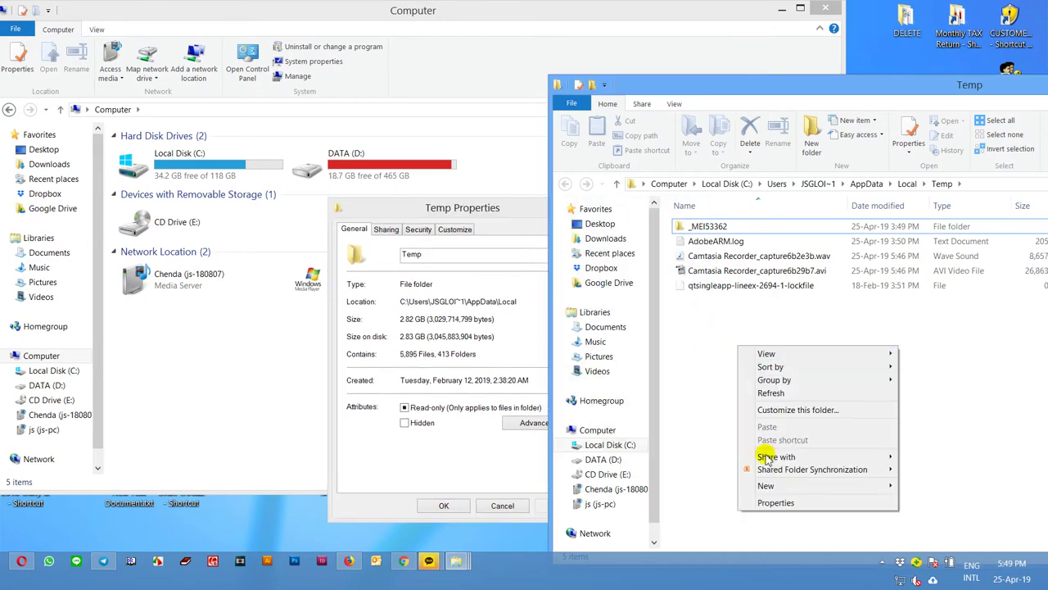
pyautogui.click(782, 501)
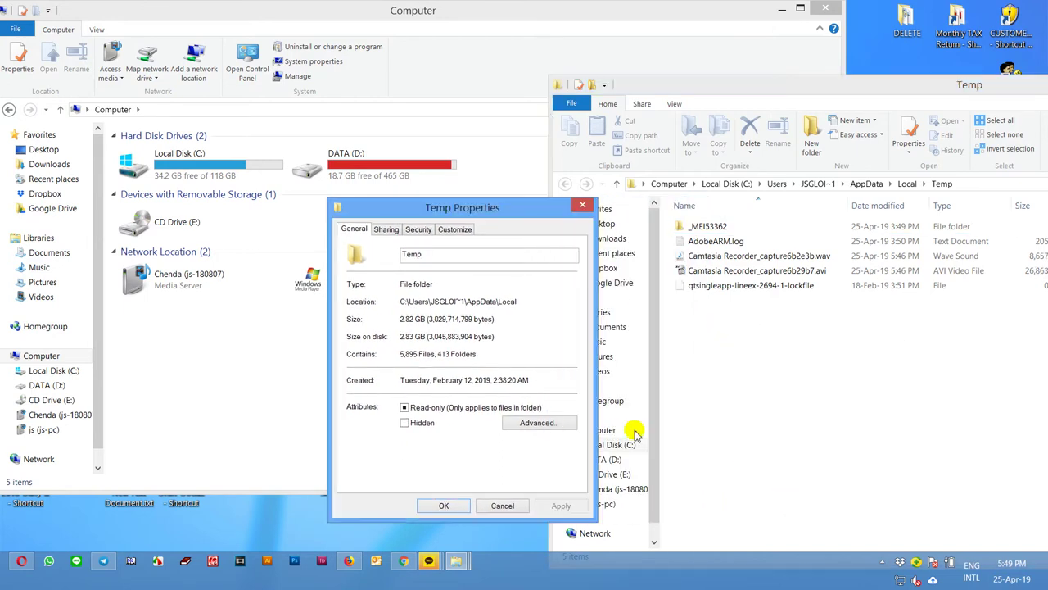
# Close the outdated Temp Properties dialog, refresh the folder and reopen its properties to check the remaining size.
pyautogui.click(583, 205)
pyautogui.rightClick(737, 344)
pyautogui.click(769, 396)
pyautogui.rightClick(745, 346)
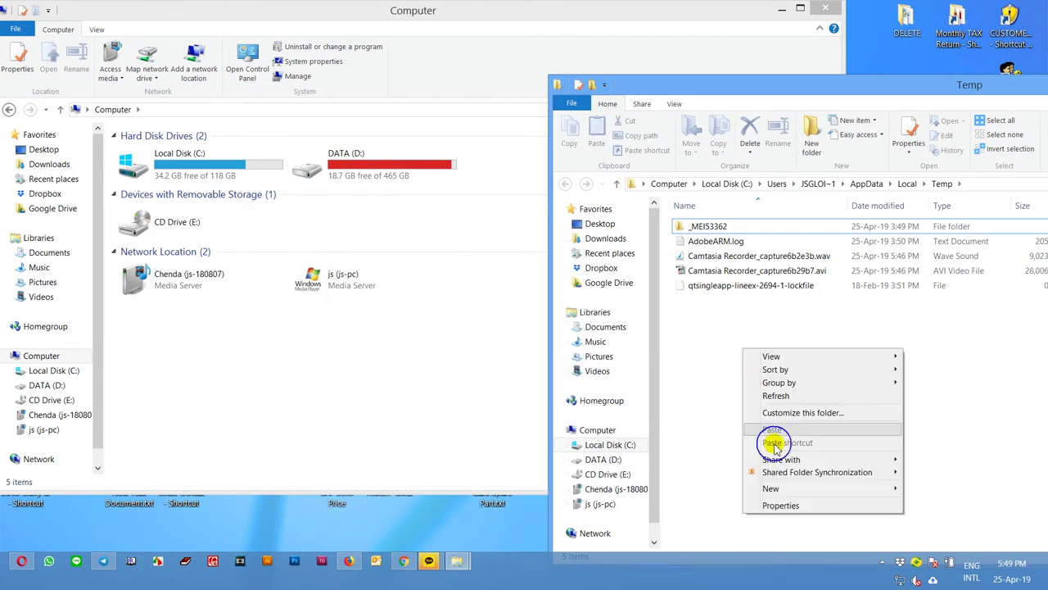
pyautogui.click(784, 501)
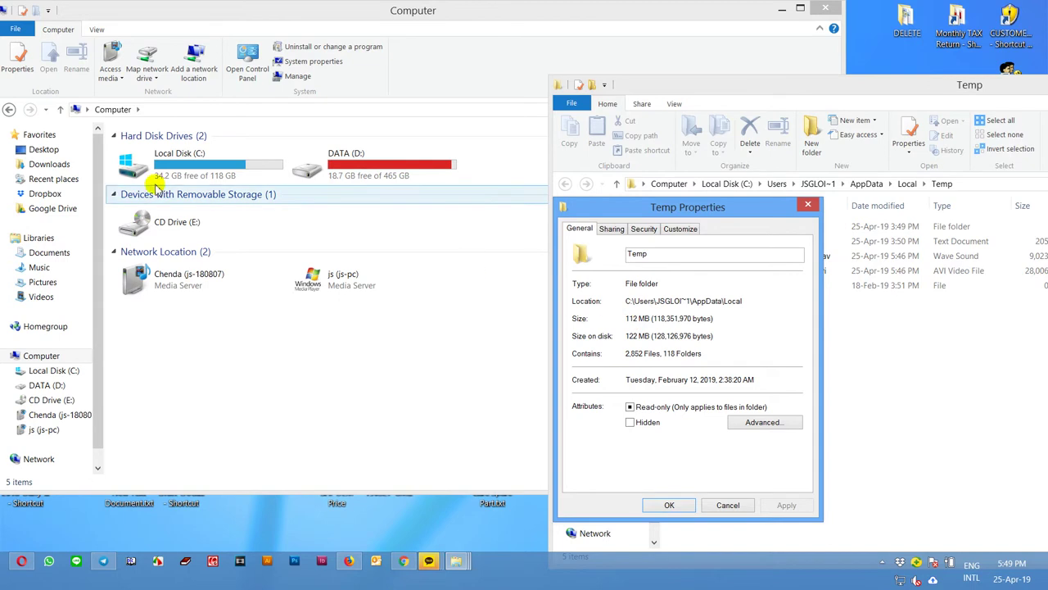
# Move the Computer window clear of the desktop icons and permanently empty the Recycle Bin.
pyautogui.moveTo(231, 13); pyautogui.dragTo(306, 16)
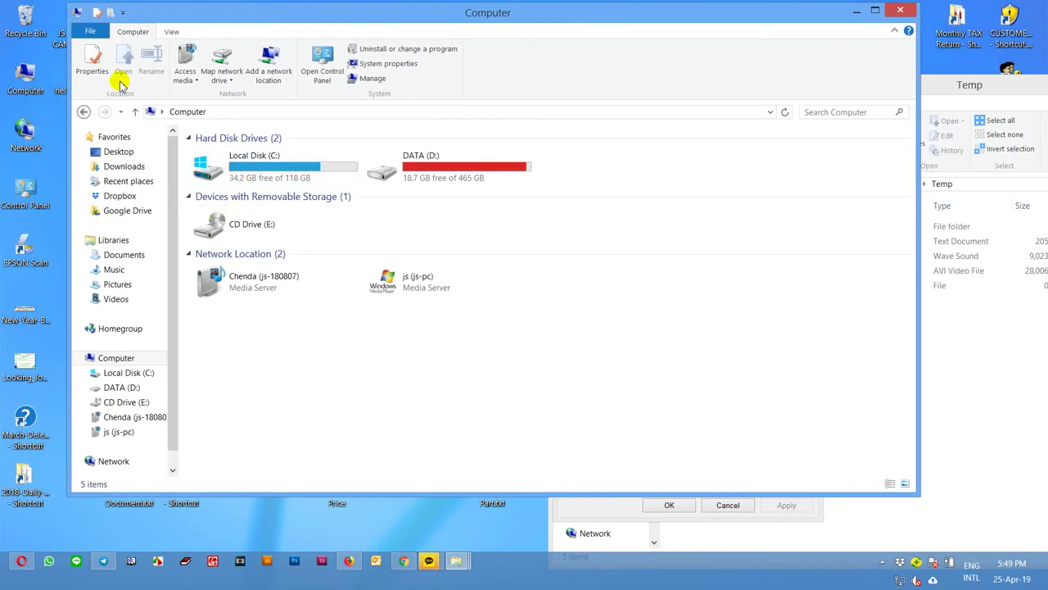
pyautogui.click(24, 24)
pyautogui.rightClick(25, 24)
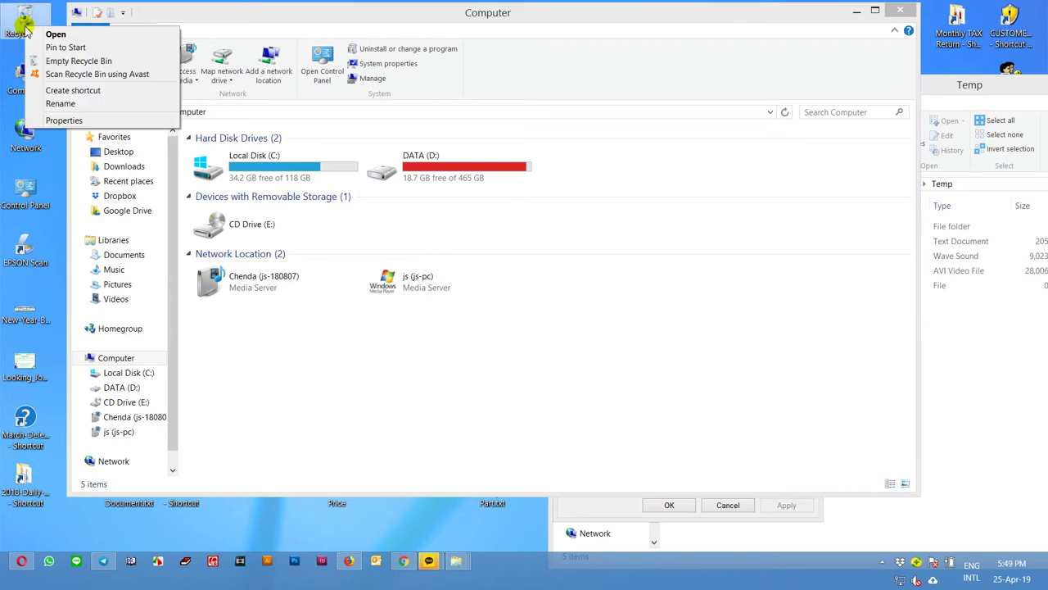
pyautogui.click(78, 60)
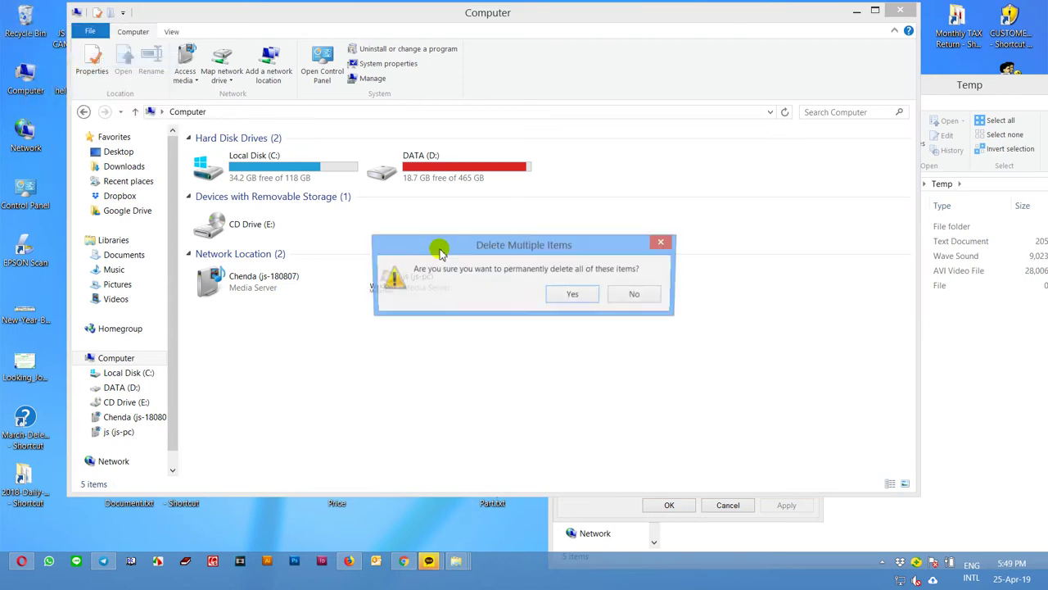
pyautogui.click(560, 293)
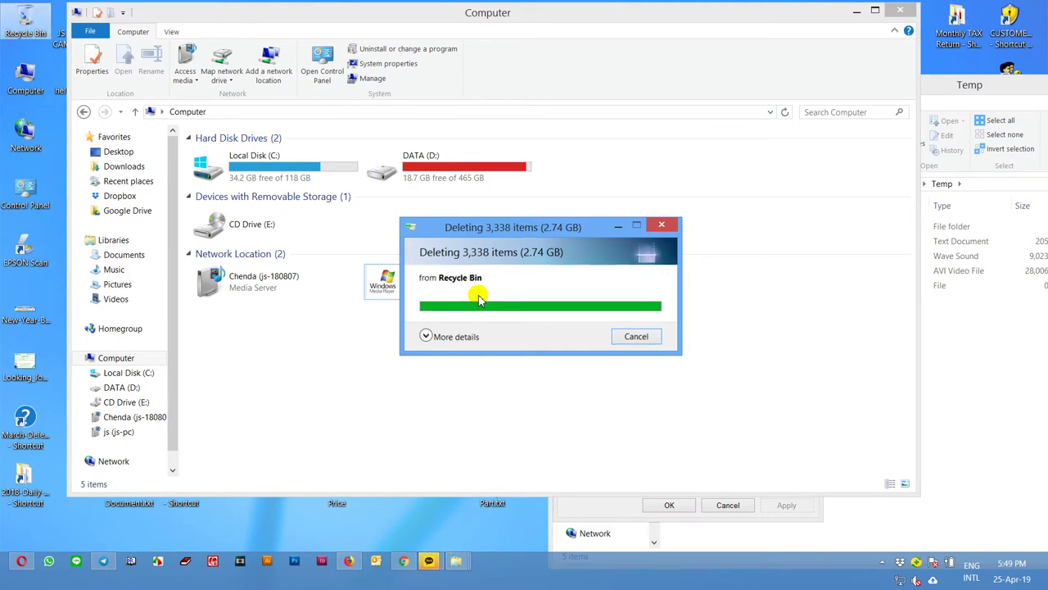
# Refresh the Computer window and start Disk Cleanup from the properties of Local Disk (C:).
pyautogui.rightClick(461, 357)
pyautogui.click(508, 407)
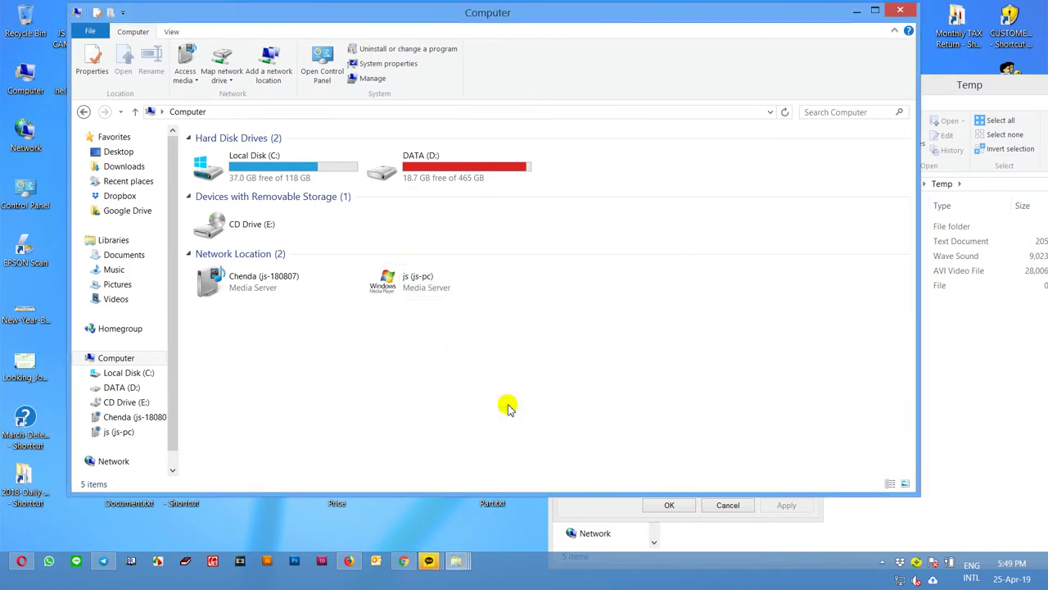
pyautogui.rightClick(260, 174)
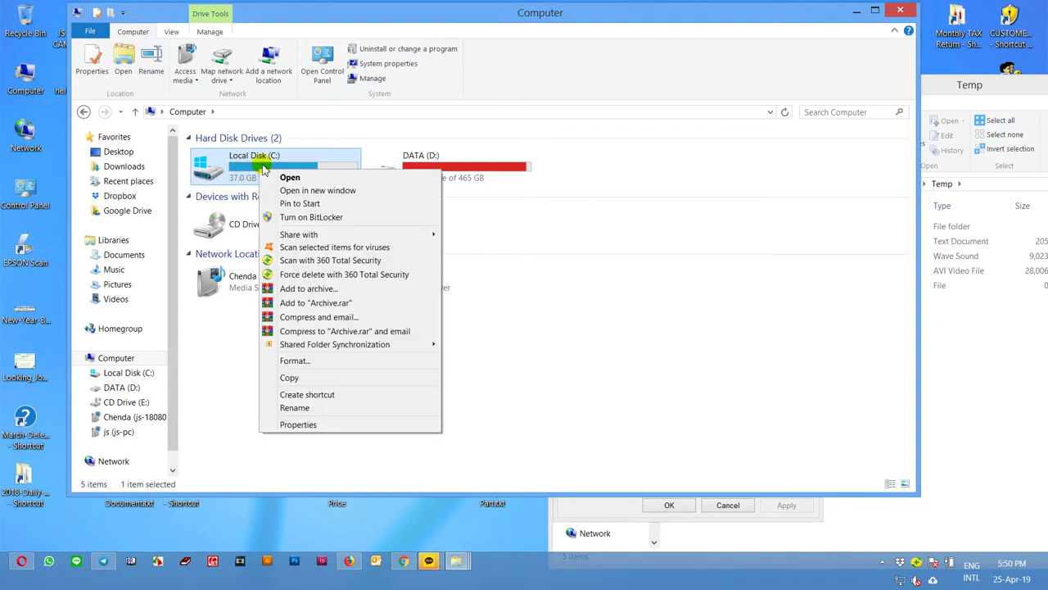
pyautogui.rightClick(247, 166)
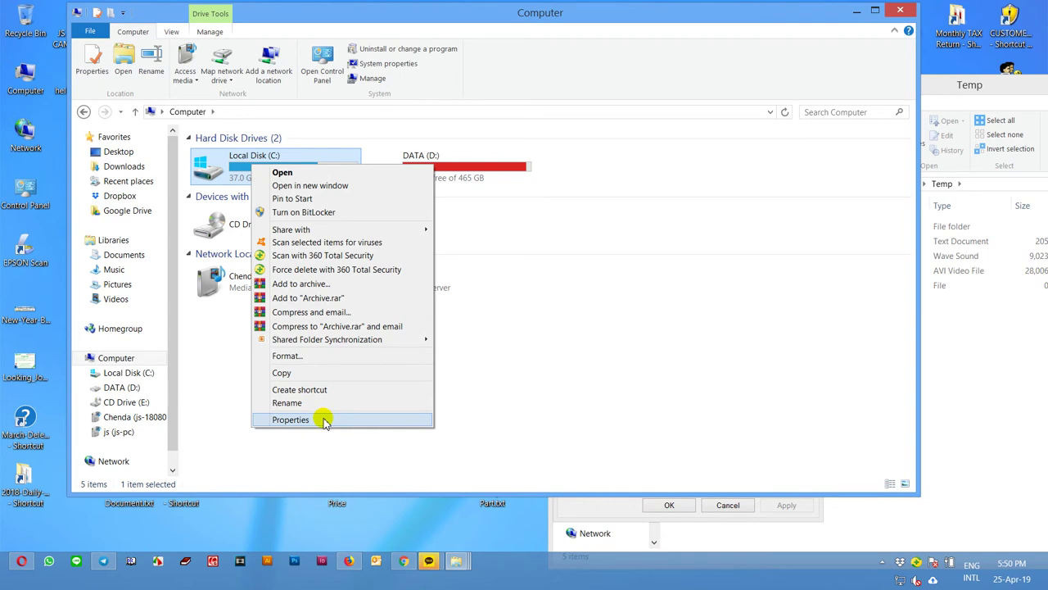
pyautogui.click(290, 419)
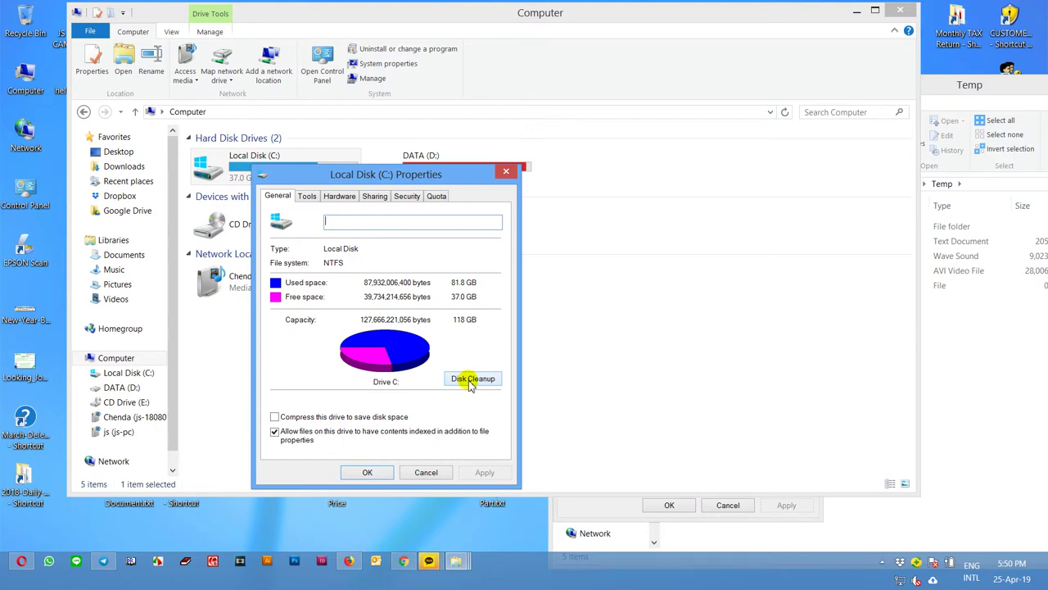
pyautogui.click(471, 383)
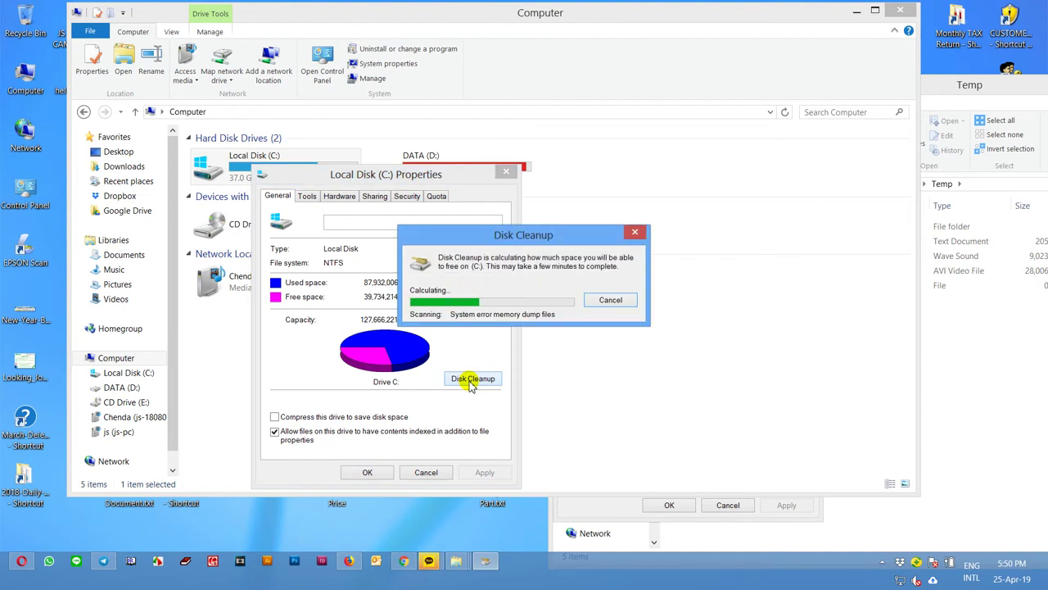
pyautogui.moveTo(554, 232); pyautogui.dragTo(238, 168)
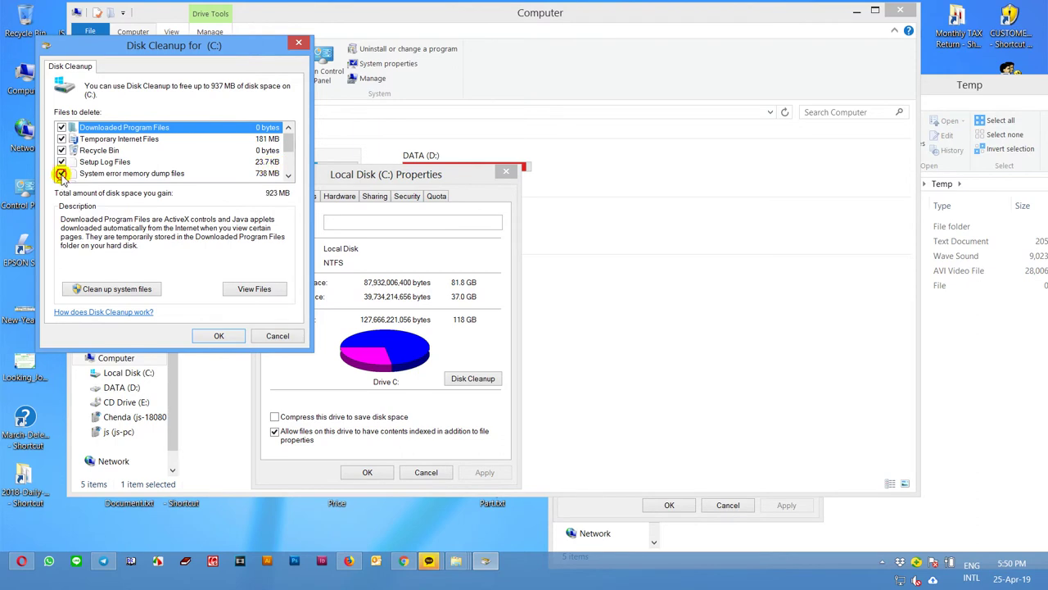
# Mark Temporary files and the per-user archived, system archived and system queued Windows Error Reporting categories for deletion, and review the list.
pyautogui.click(288, 175)
pyautogui.click(289, 175)
pyautogui.click(288, 175)
pyautogui.click(288, 175)
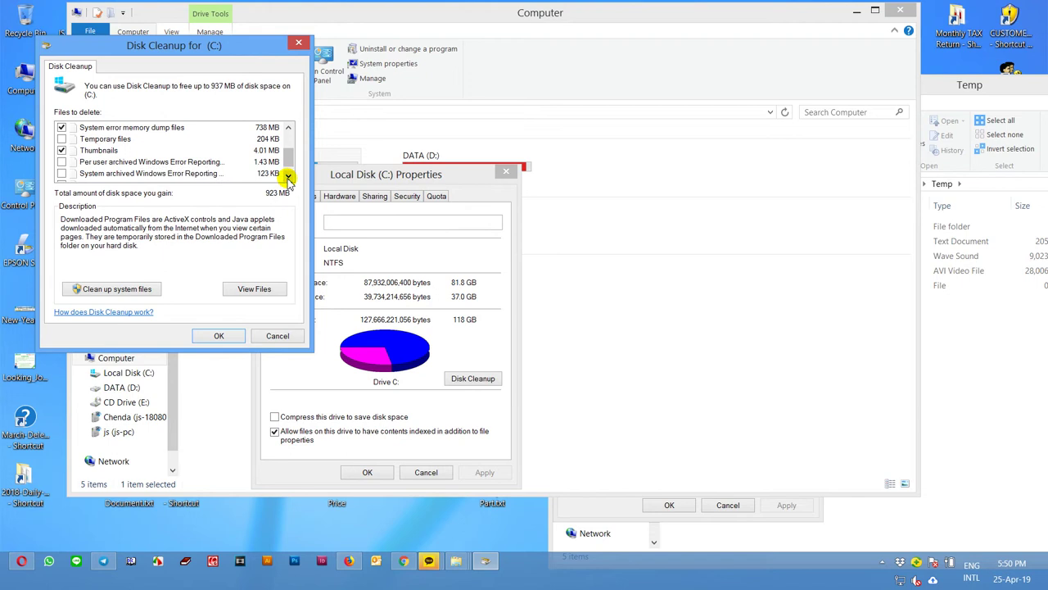
pyautogui.click(289, 176)
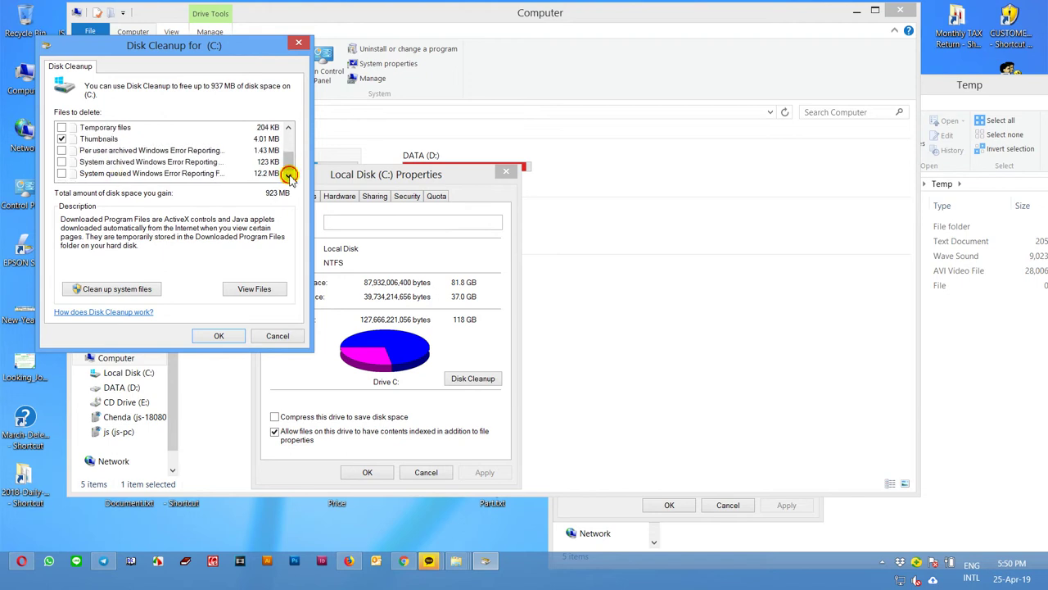
pyautogui.click(61, 173)
pyautogui.click(61, 162)
pyautogui.click(61, 149)
pyautogui.click(61, 127)
pyautogui.scroll(1, 62, 131)
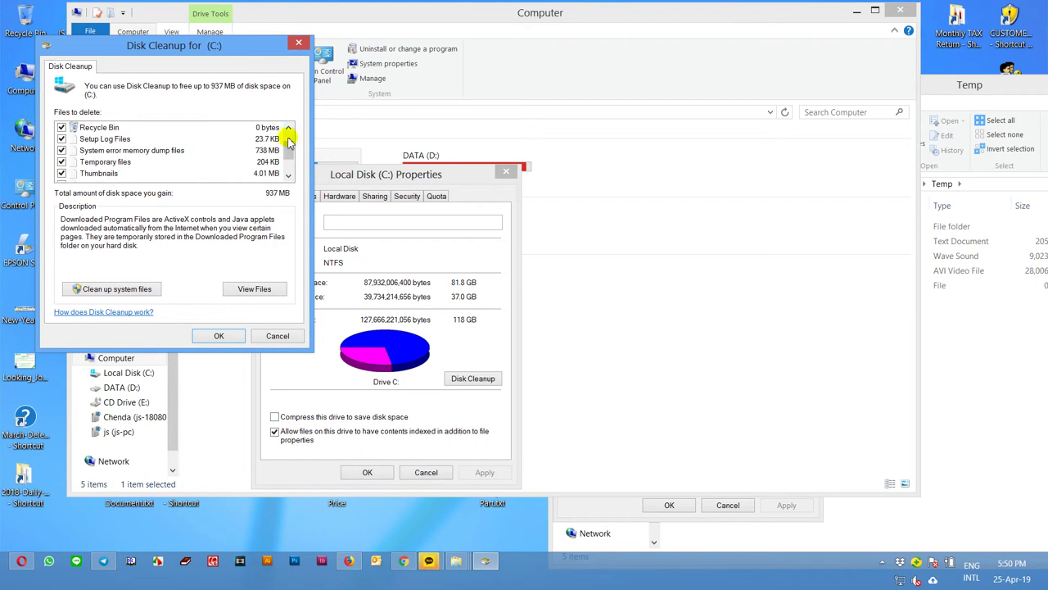
pyautogui.moveTo(288, 147); pyautogui.dragTo(288, 188)
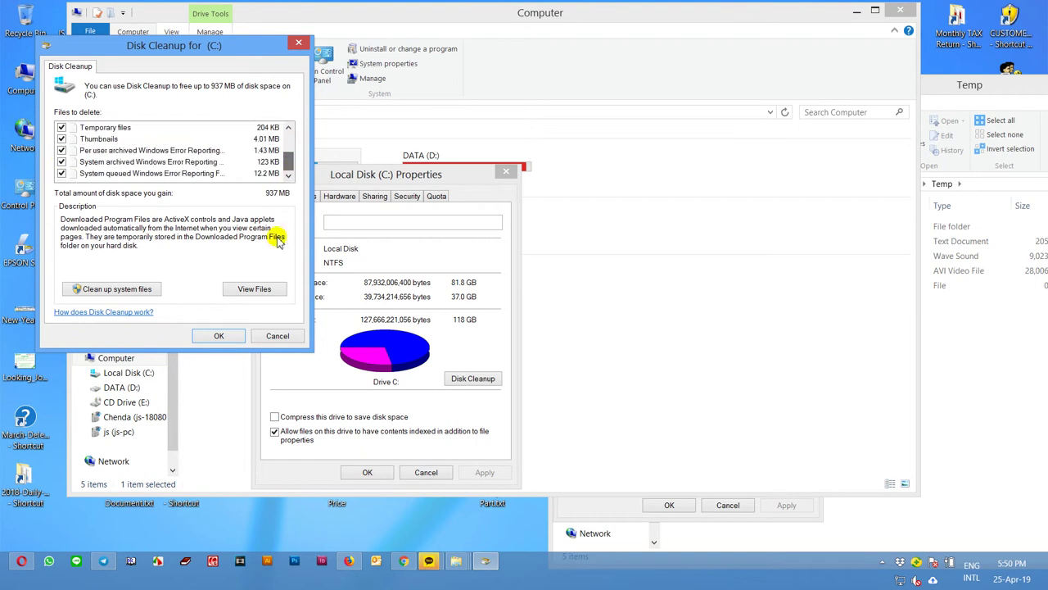
# Rescan Local Disk (C:) with system files included, closing its Properties dialog and refreshing the Computer window during the scan.
pyautogui.click(116, 289)
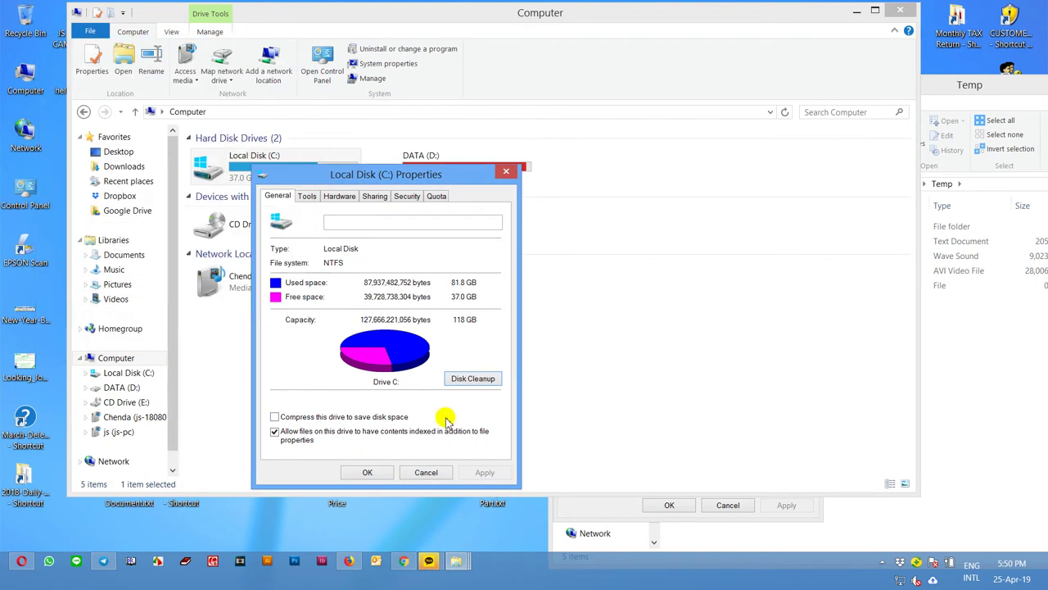
pyautogui.click(388, 474)
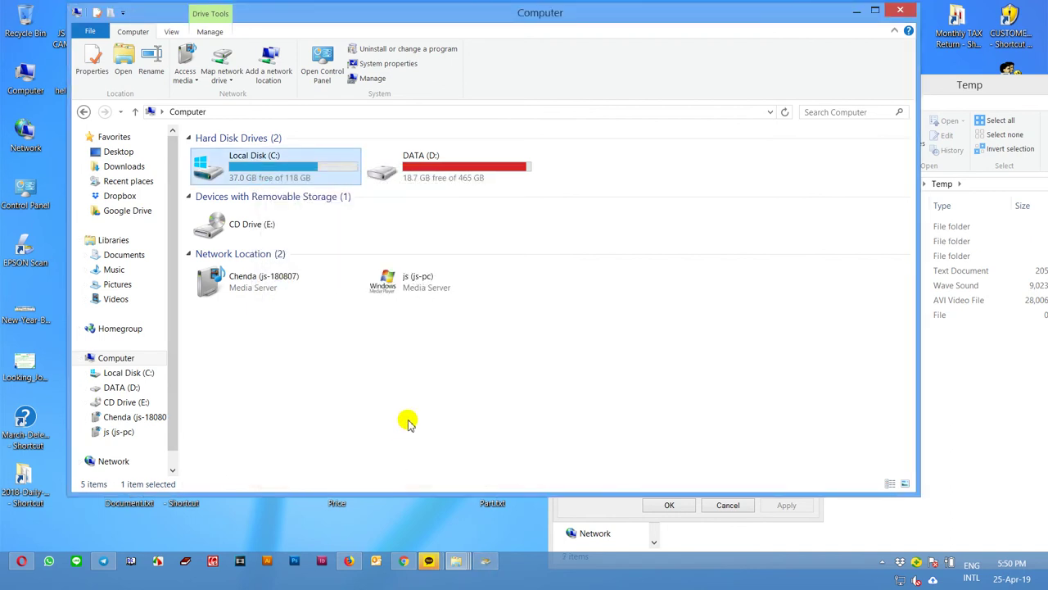
pyautogui.rightClick(562, 339)
pyautogui.click(583, 383)
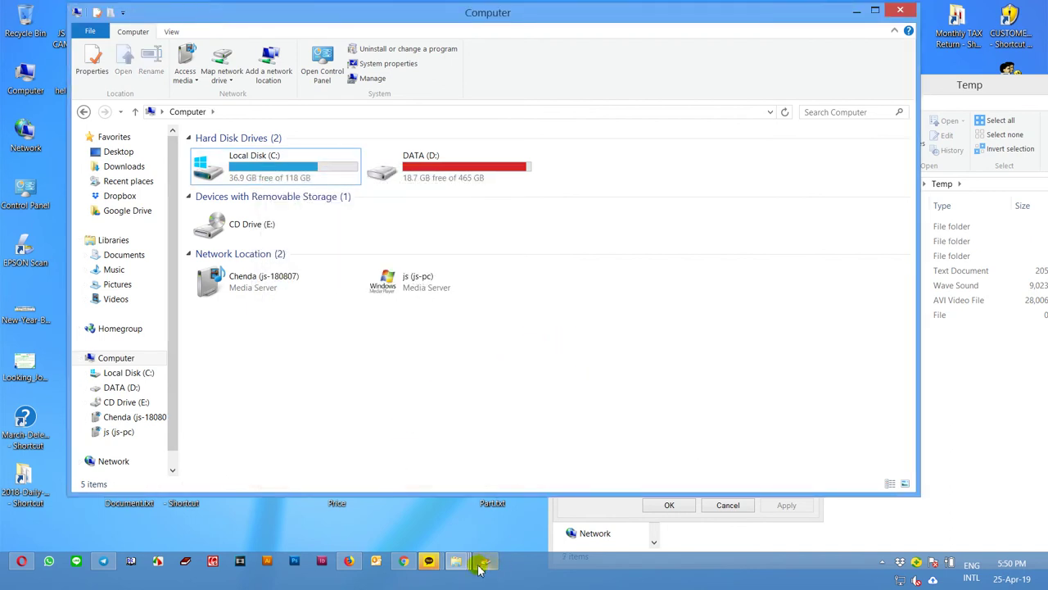
pyautogui.moveTo(580, 225); pyautogui.dragTo(320, 215)
pyautogui.rightClick(435, 335)
pyautogui.click(485, 376)
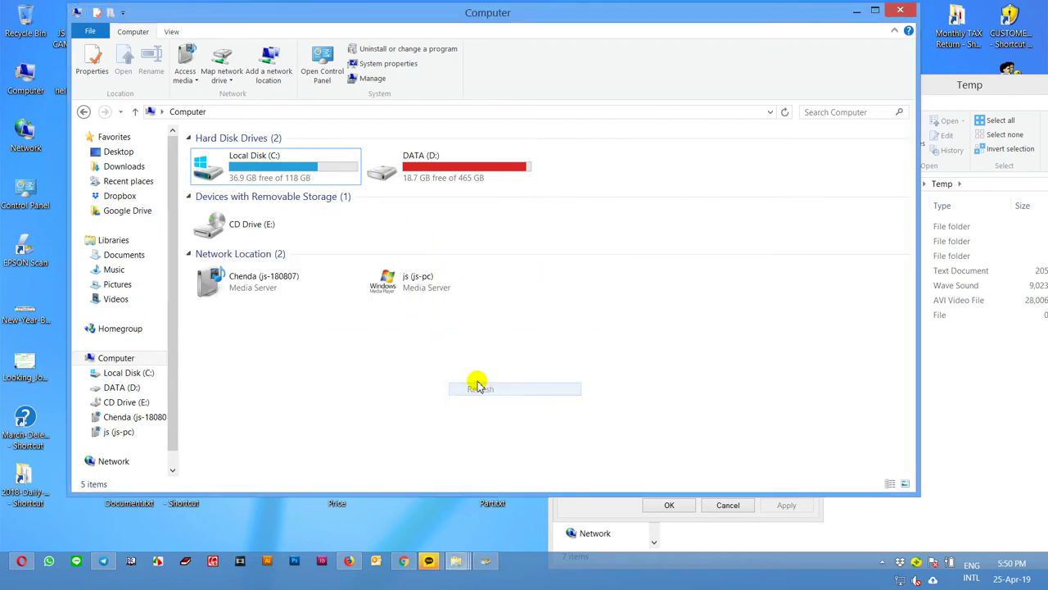
pyautogui.click(487, 561)
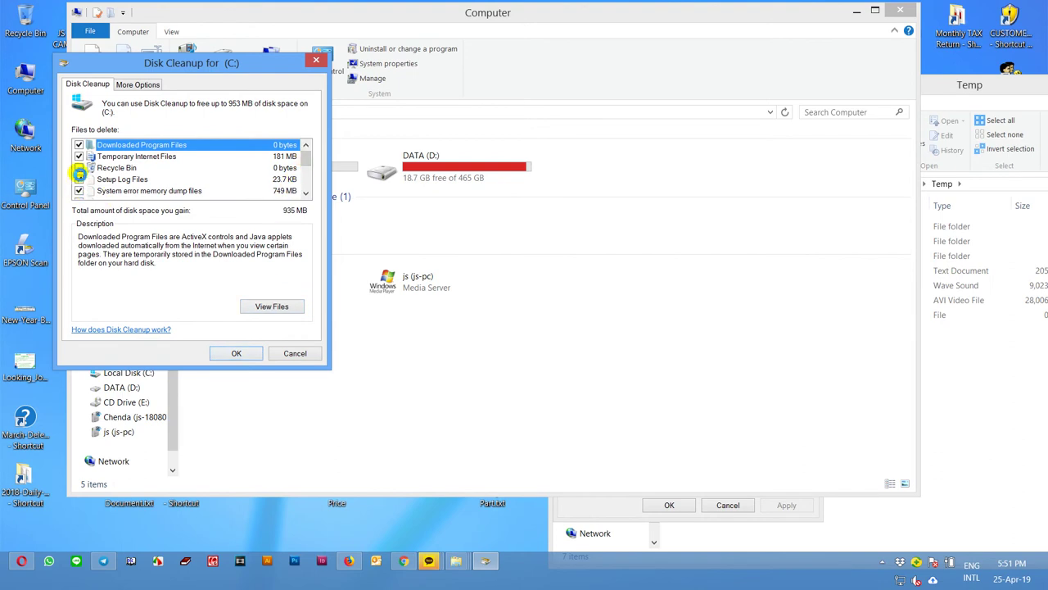
# Permanently delete the preselected cleanup categories from Local Disk (C:) and refresh the Computer window.
pyautogui.moveTo(302, 157); pyautogui.dragTo(303, 185)
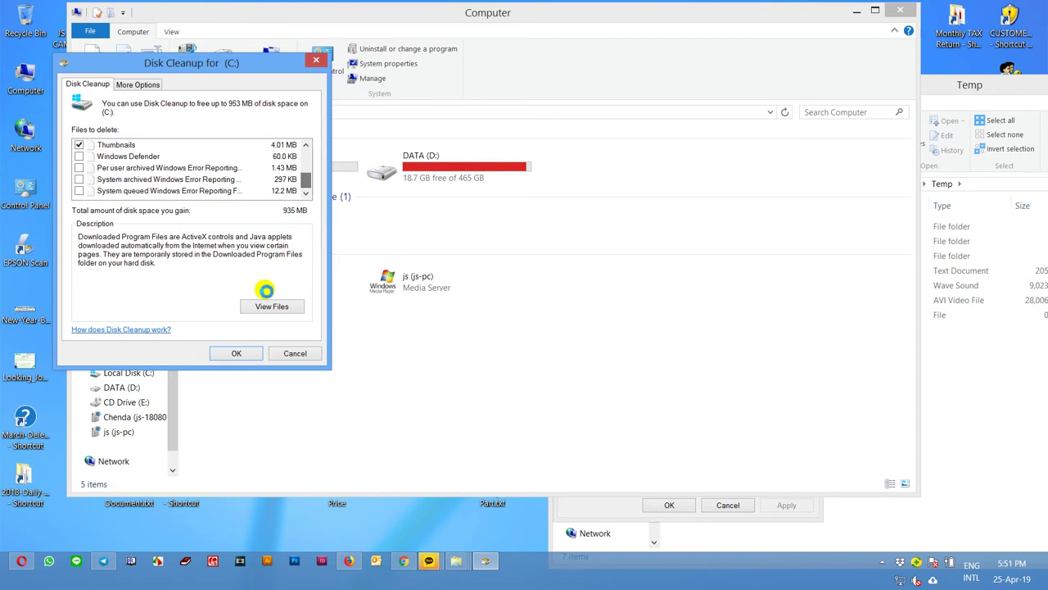
pyautogui.click(237, 353)
pyautogui.click(551, 289)
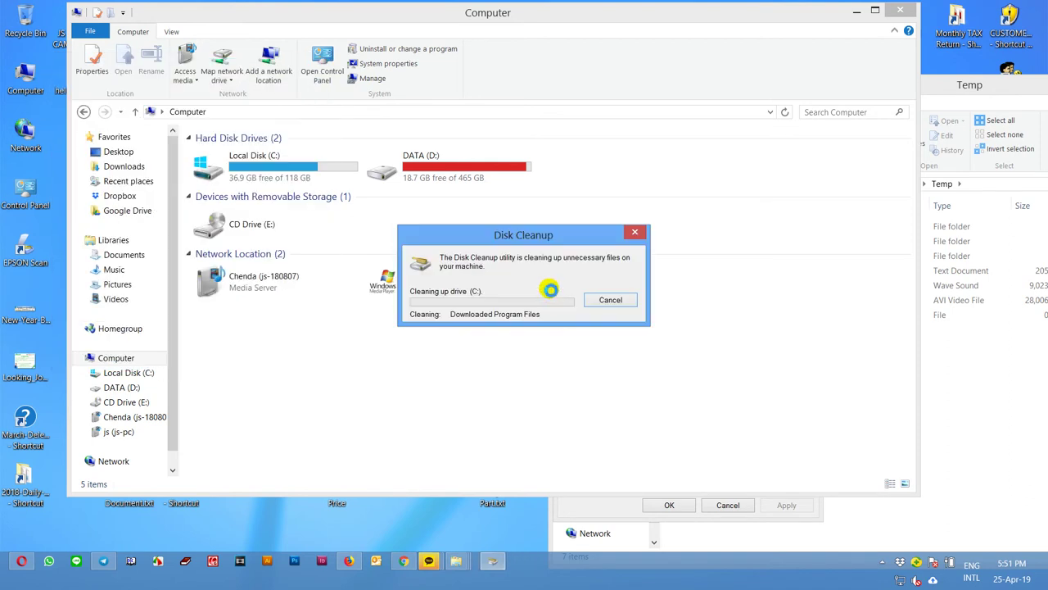
pyautogui.moveTo(579, 235); pyautogui.dragTo(434, 247)
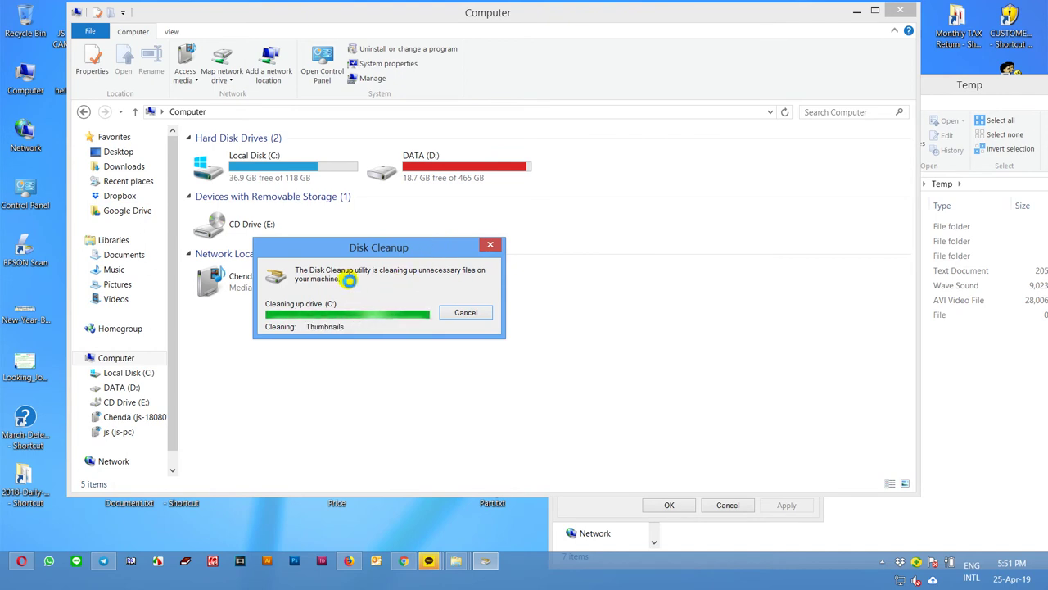
pyautogui.rightClick(355, 354)
pyautogui.click(385, 401)
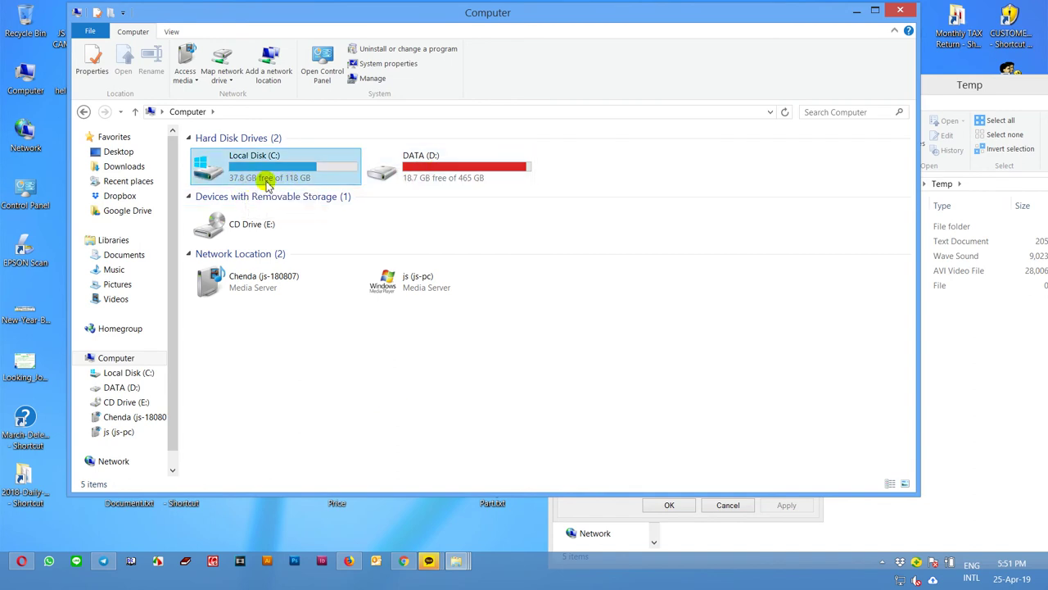
# Start Disk Cleanup from the properties of DATA (D:) and rescan the drive with system files included.
pyautogui.rightClick(473, 169)
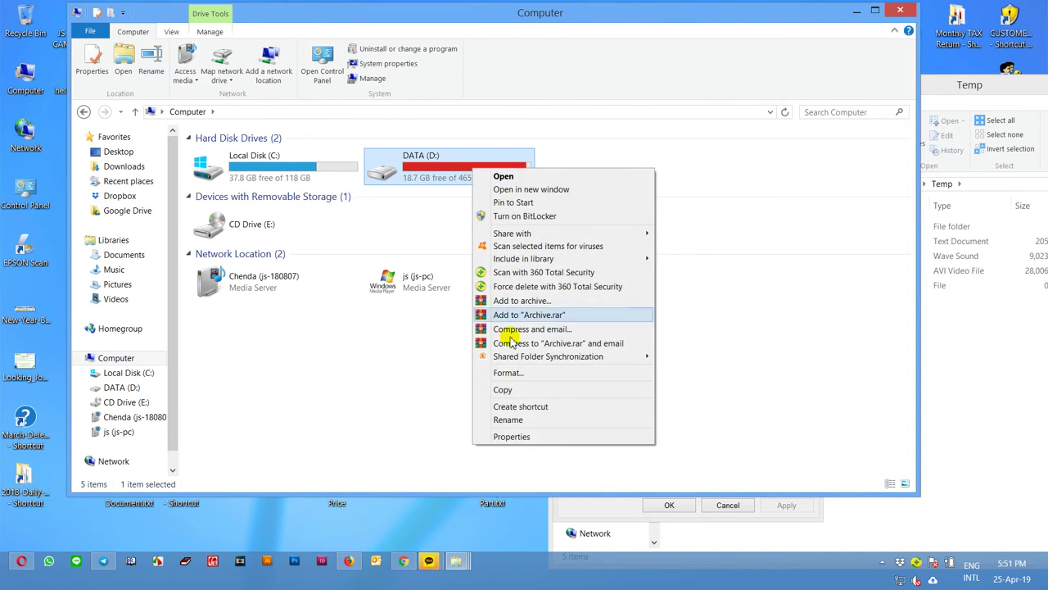
pyautogui.click(531, 435)
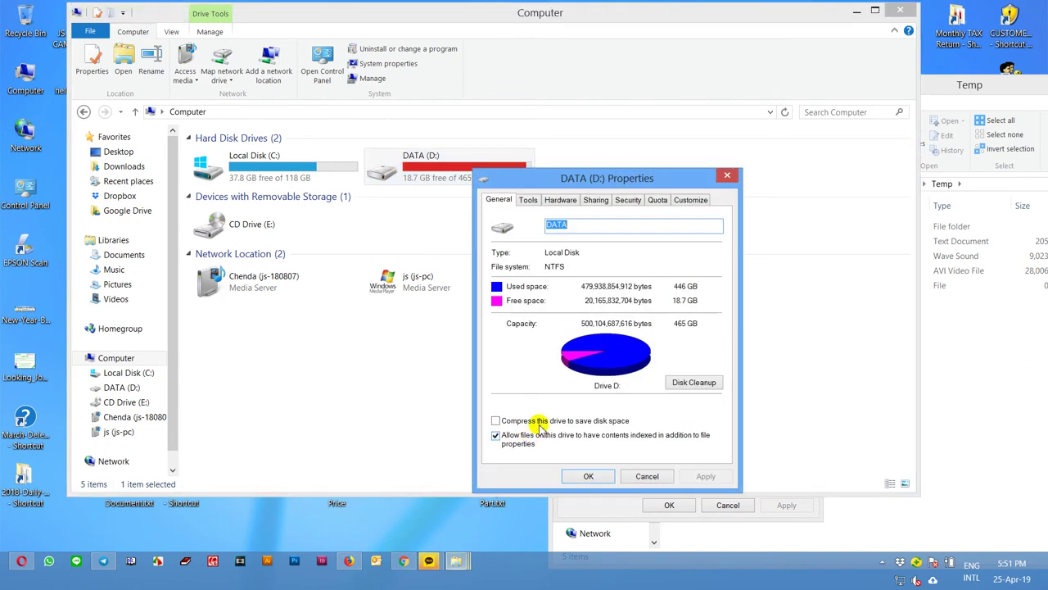
pyautogui.click(702, 382)
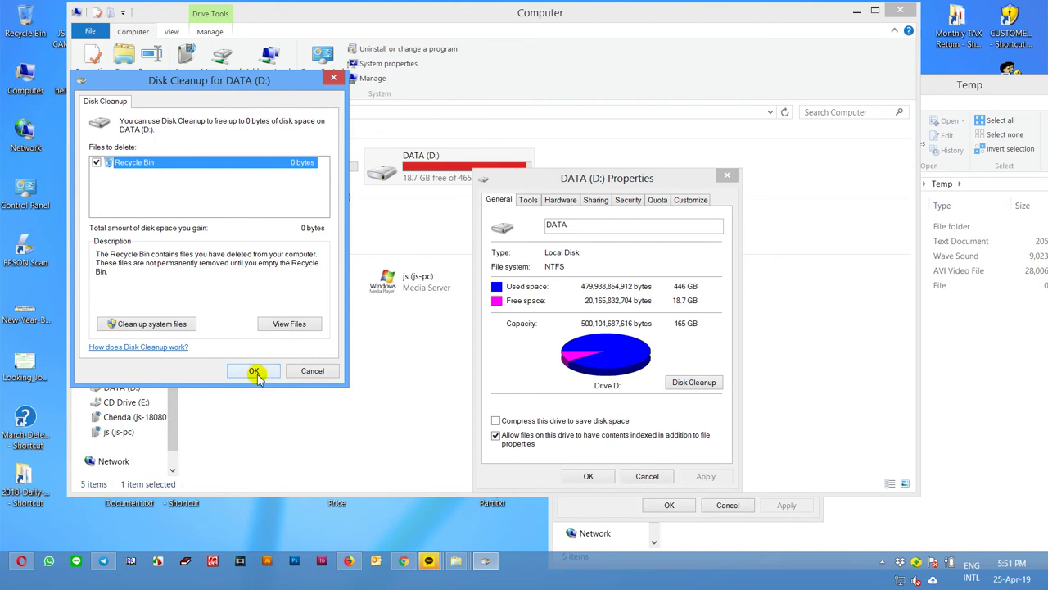
pyautogui.click(160, 326)
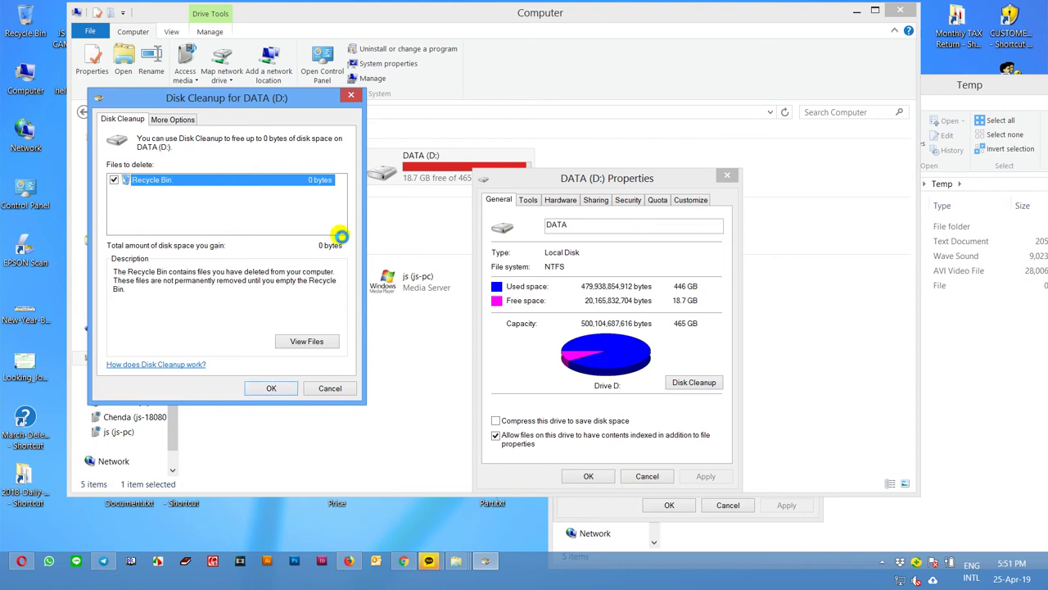
# Permanently delete the Recycle Bin category from DATA (D:), close its Properties dialog and refresh the Computer window.
pyautogui.click(277, 388)
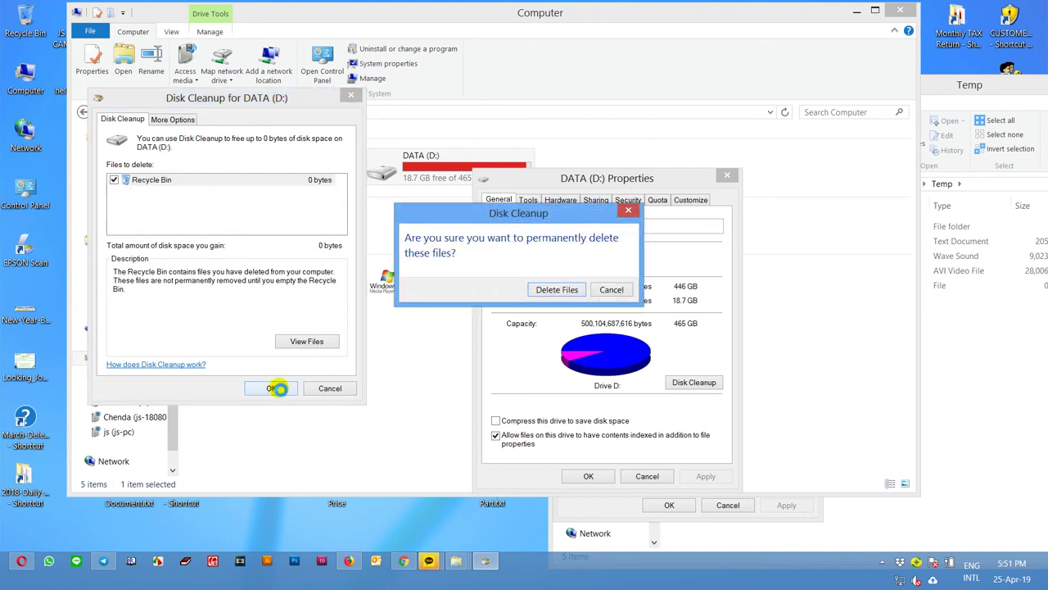
pyautogui.click(565, 290)
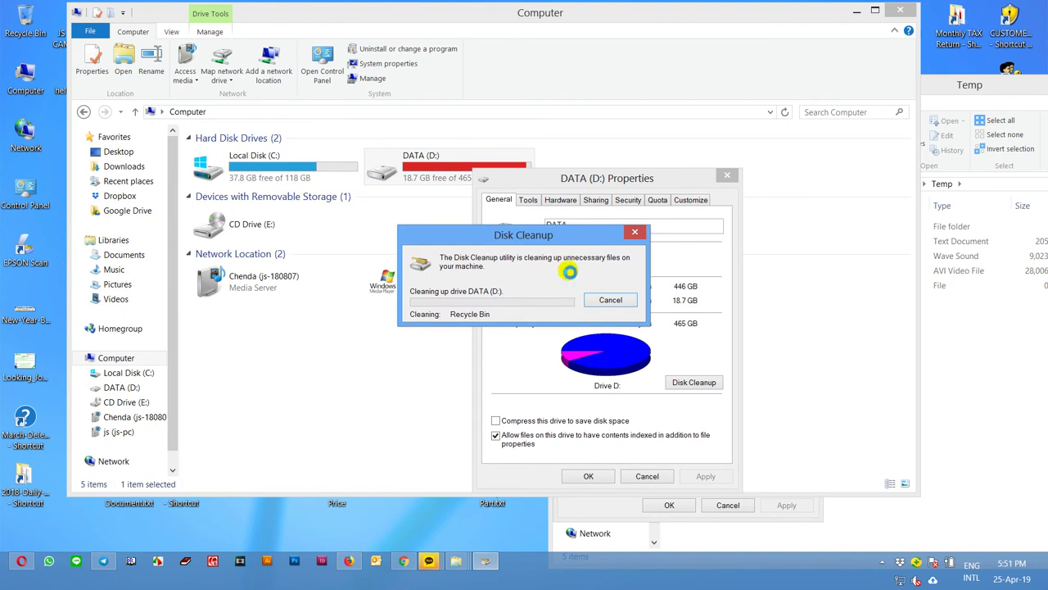
pyautogui.click(603, 475)
pyautogui.rightClick(604, 297)
pyautogui.click(629, 341)
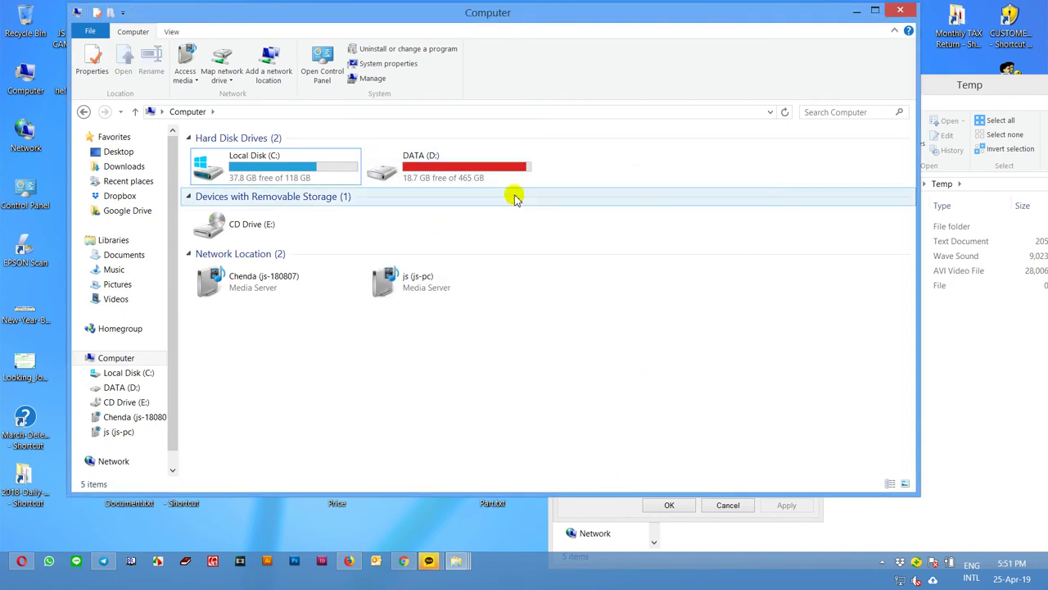
# Start Disk Cleanup for DATA (D:) again and inspect the files listed under its Recycle Bin category.
pyautogui.click(491, 179)
pyautogui.rightClick(491, 178)
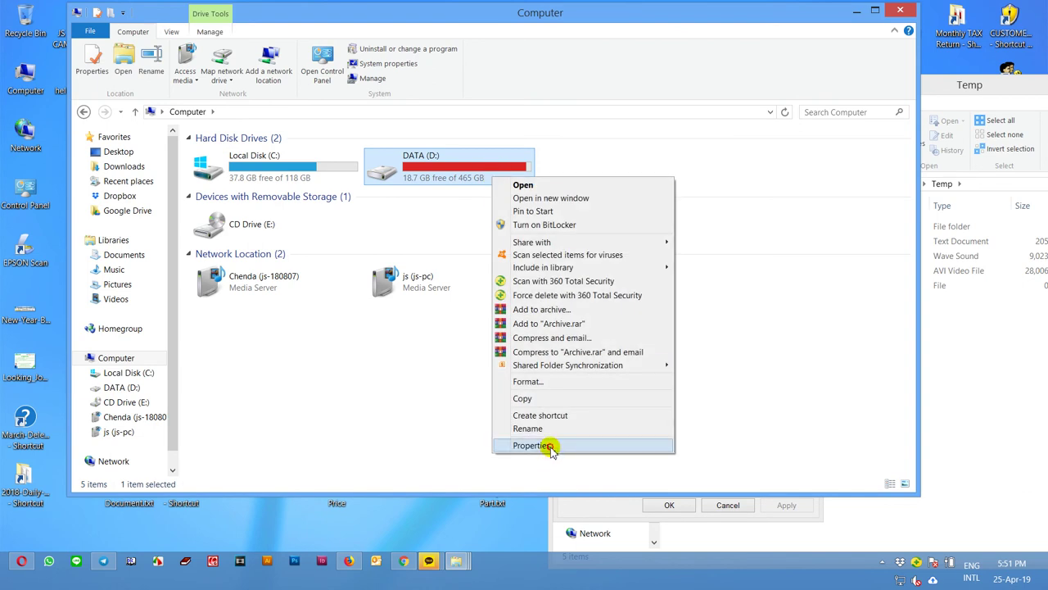
pyautogui.click(543, 445)
pyautogui.click(702, 391)
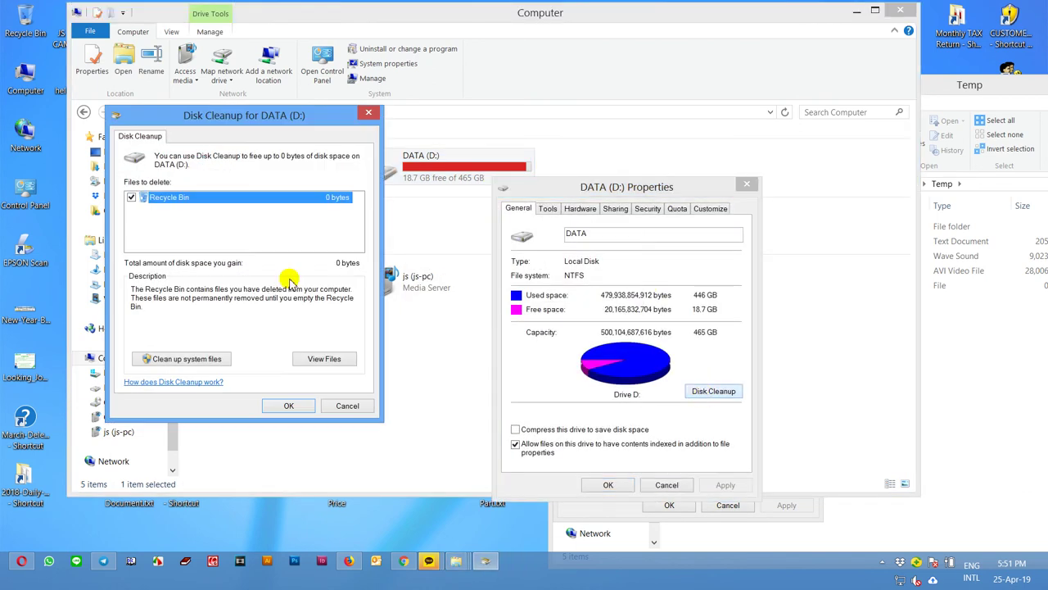
pyautogui.click(314, 358)
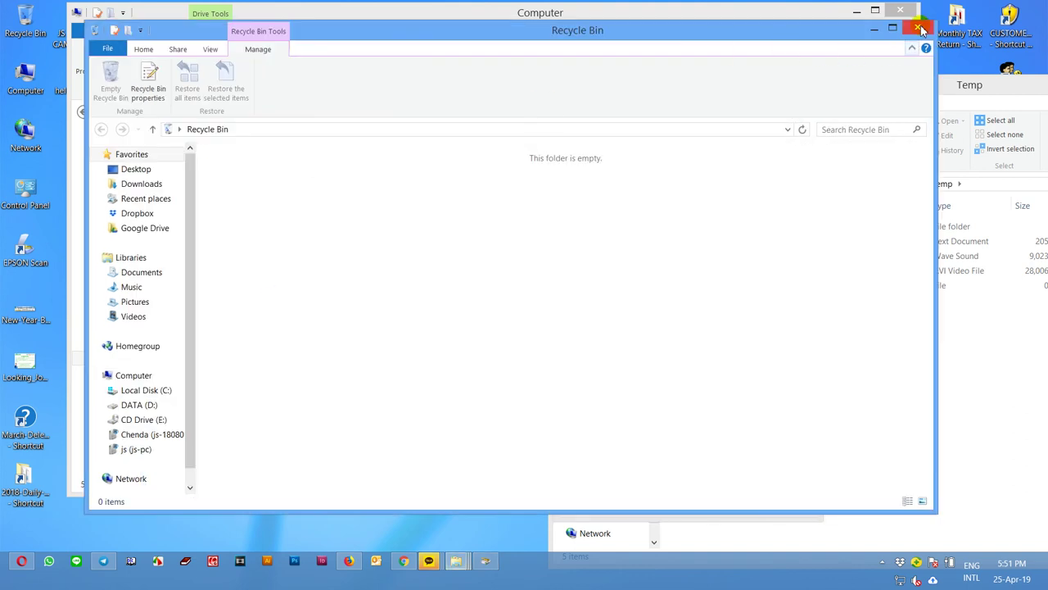
pyautogui.click(921, 29)
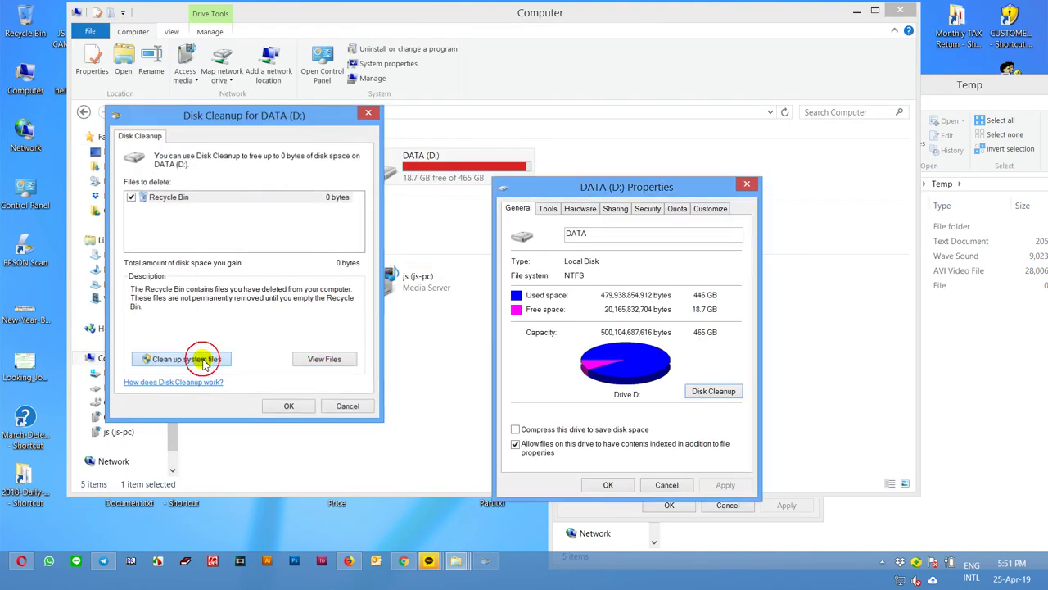
# Run the system file cleanup on DATA (D:) once more, confirming the permanent deletion, then close its properties and refresh the Computer window.
pyautogui.click(205, 360)
pyautogui.click(202, 318)
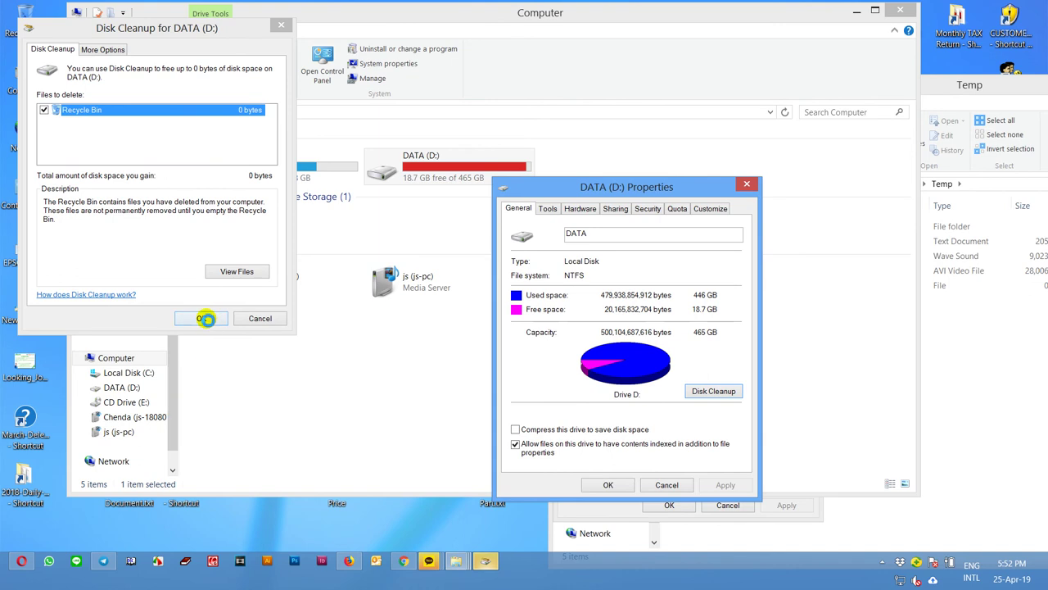
pyautogui.click(555, 289)
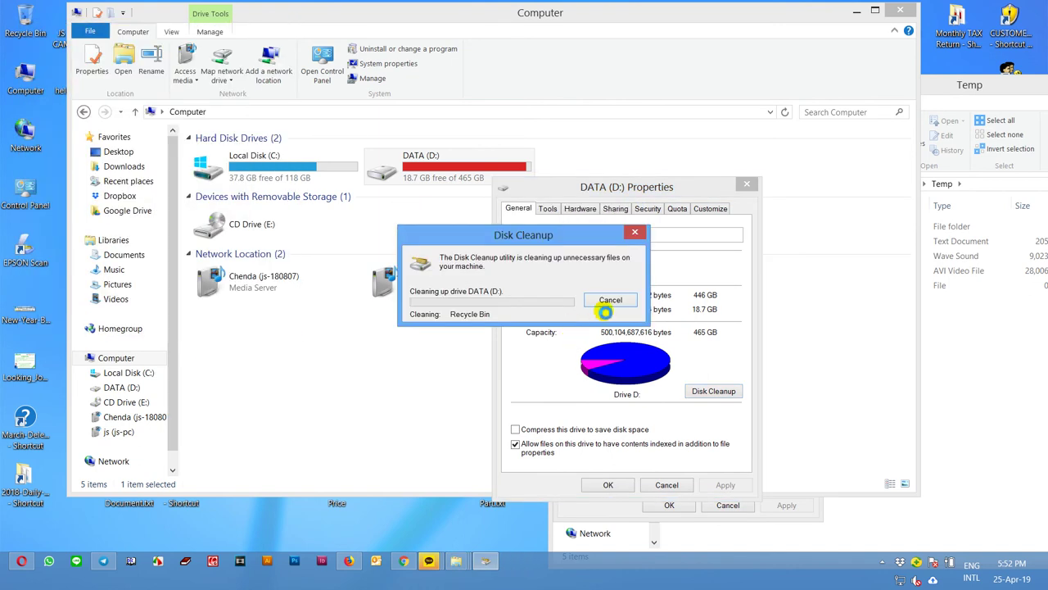
pyautogui.click(621, 482)
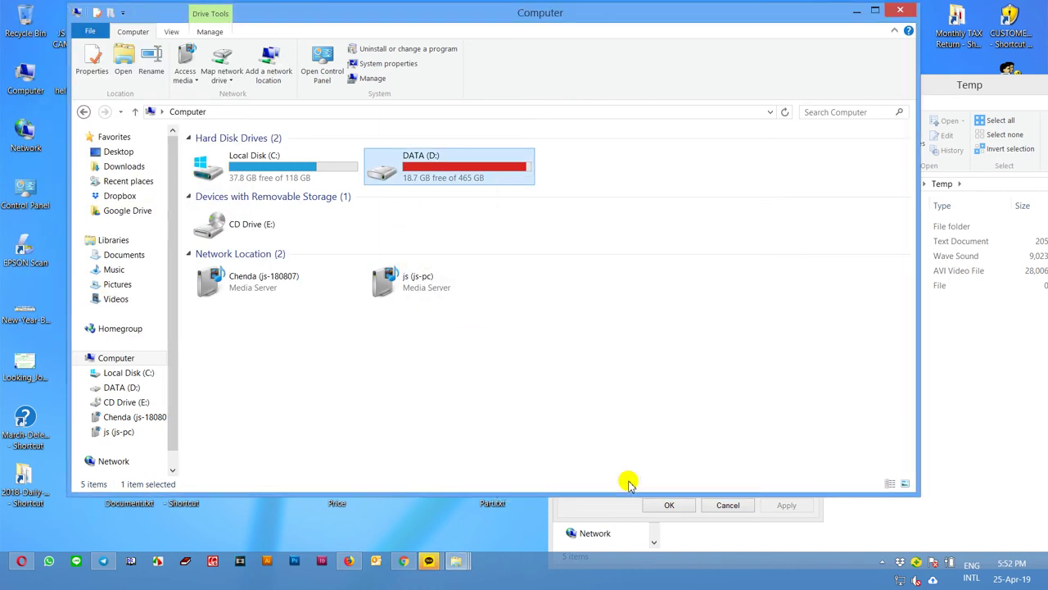
pyautogui.rightClick(596, 317)
pyautogui.click(616, 364)
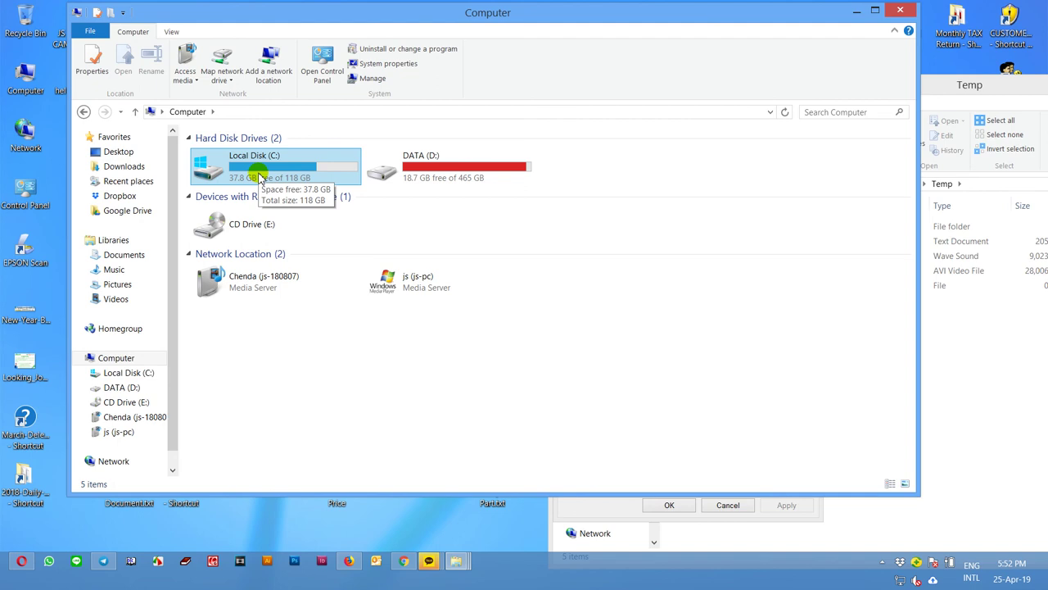
# Bring up the Run dialog.
pyautogui.press('super+r')
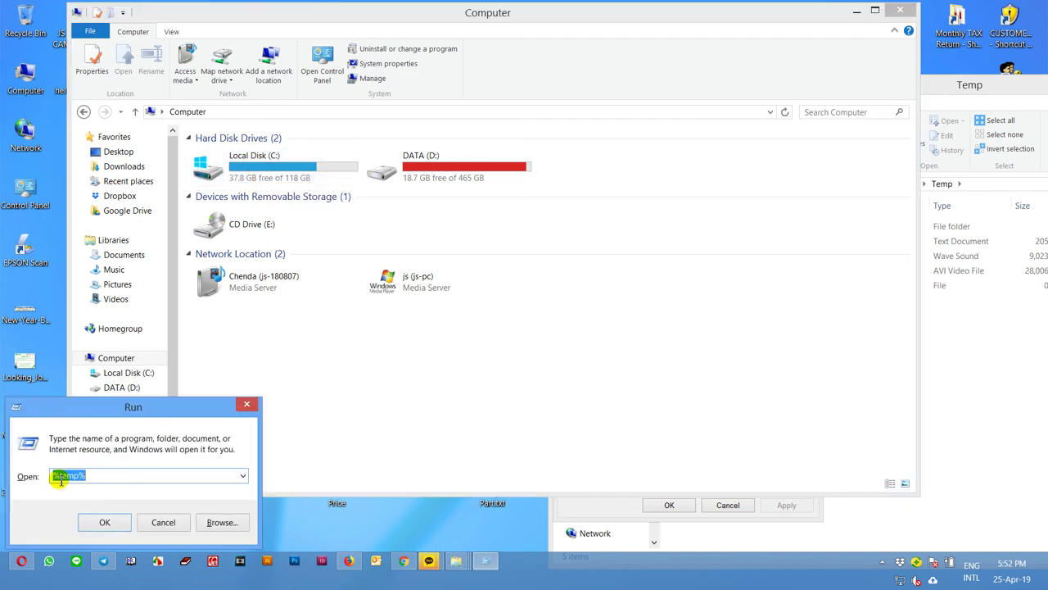